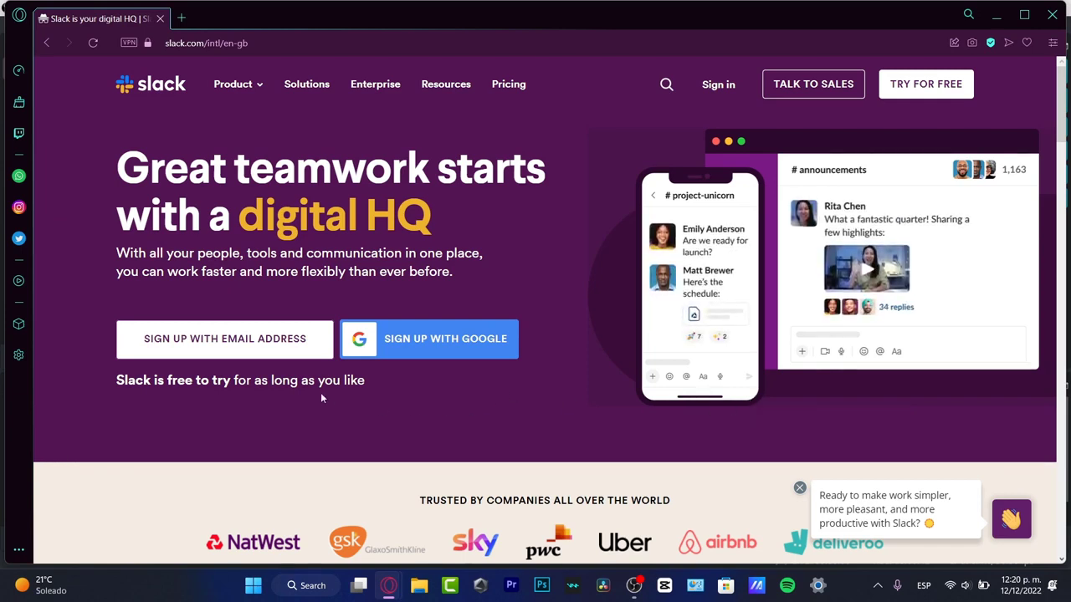
left_click(242, 357)
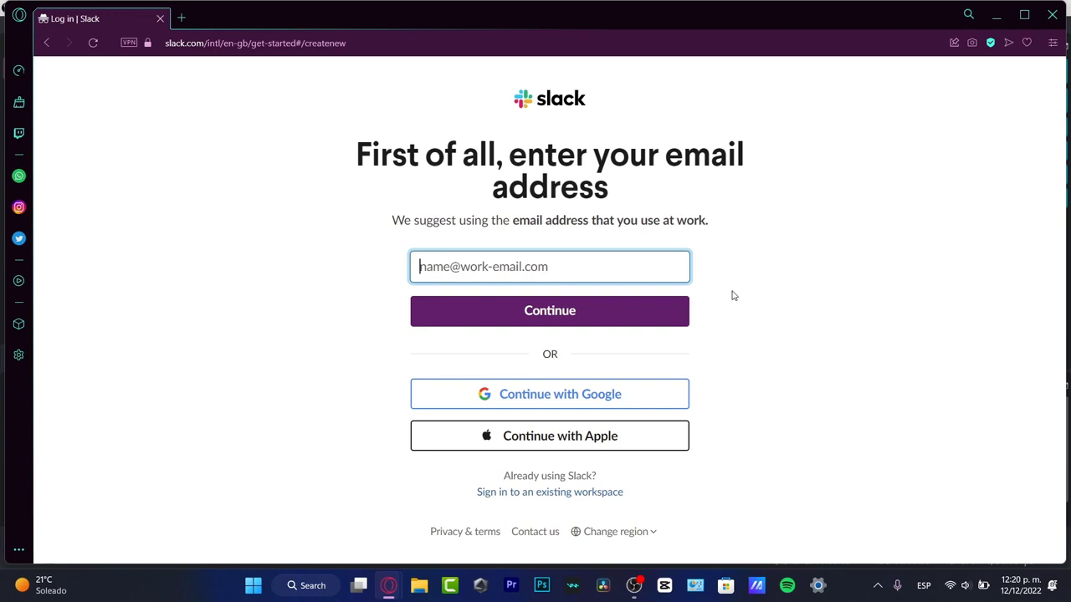
left_click(159, 18)
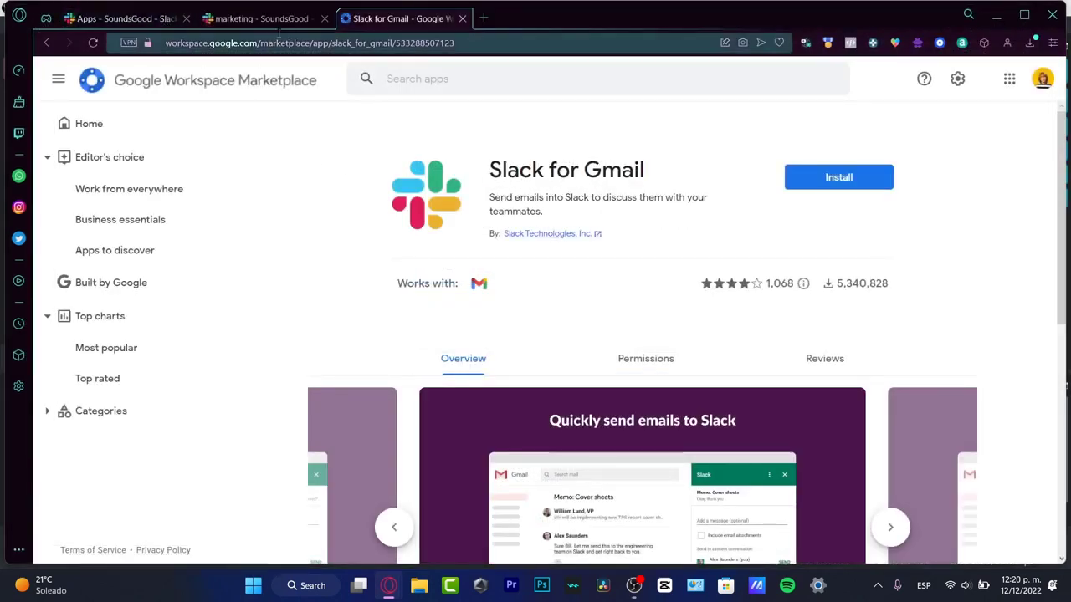
- Go to the SoundsGood Apps page, dismissing the workspace editor and an abandoned channel creation
left_click(265, 18)
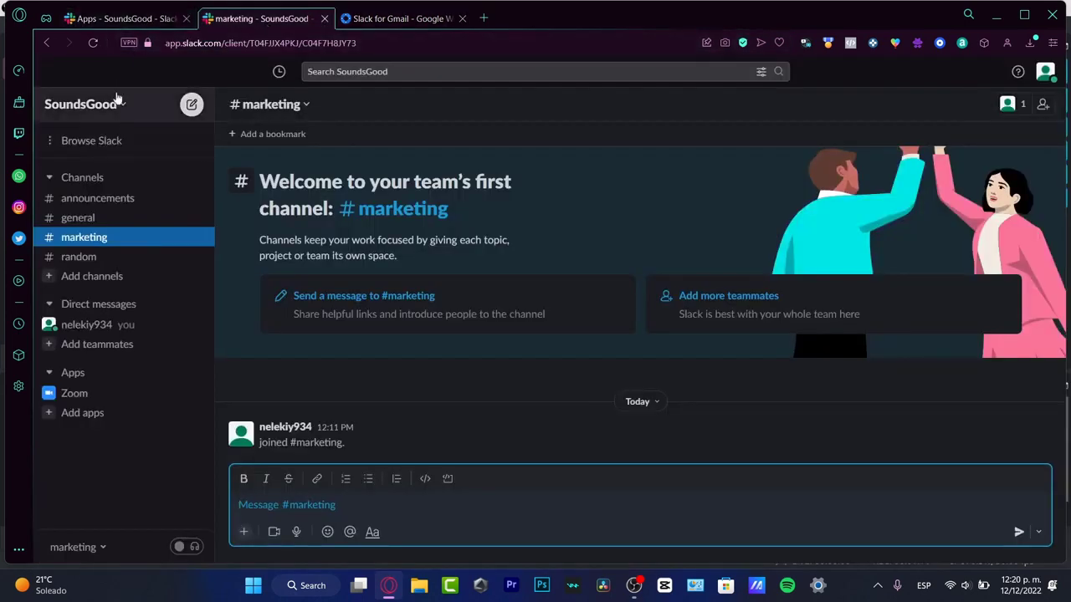
left_click(96, 23)
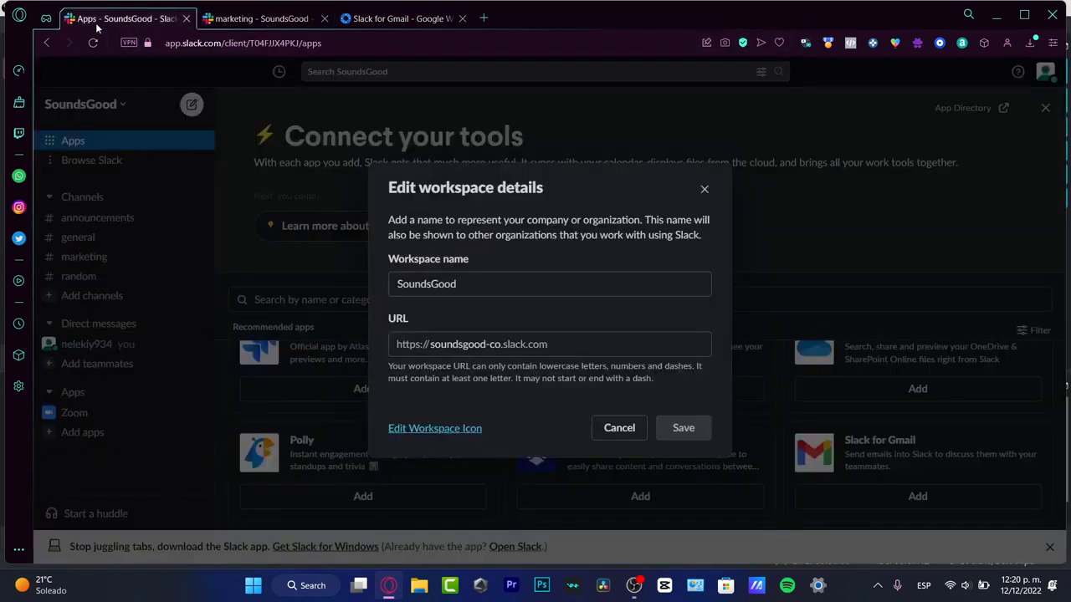
left_click(704, 189)
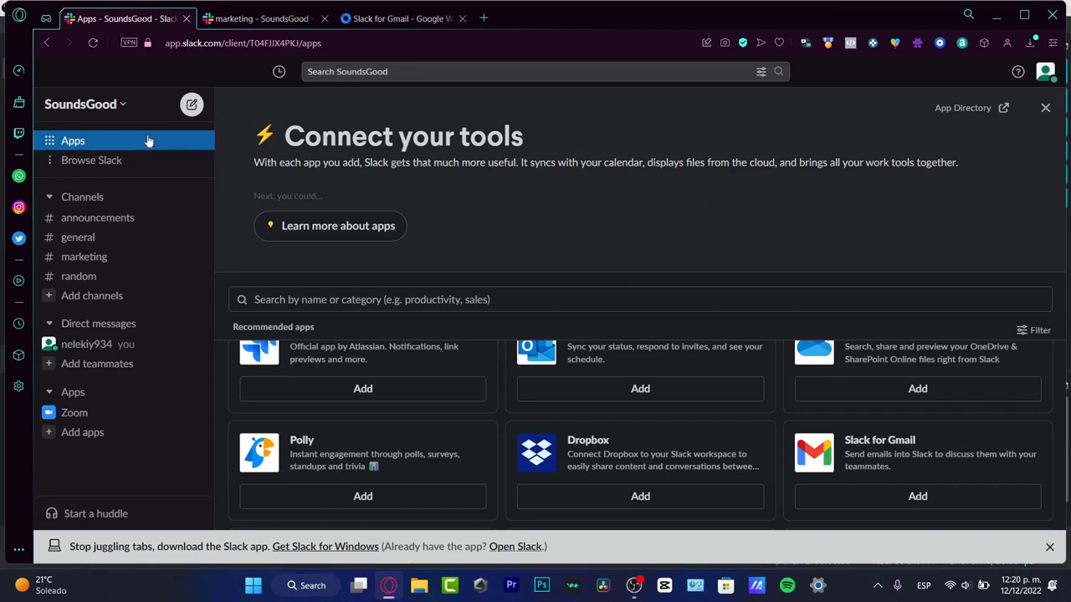
left_click(109, 109)
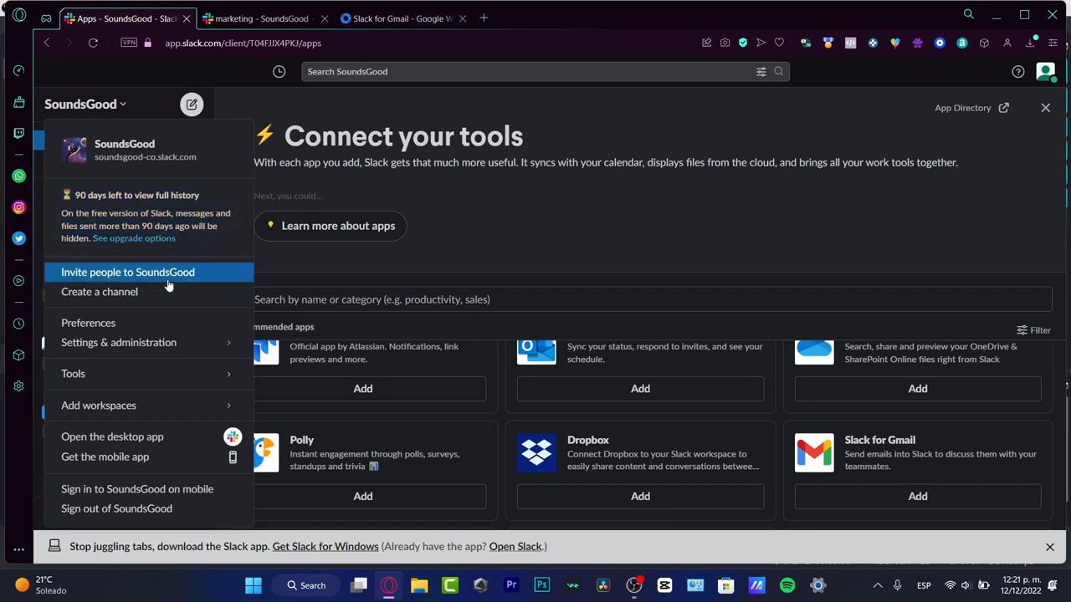
left_click(156, 304)
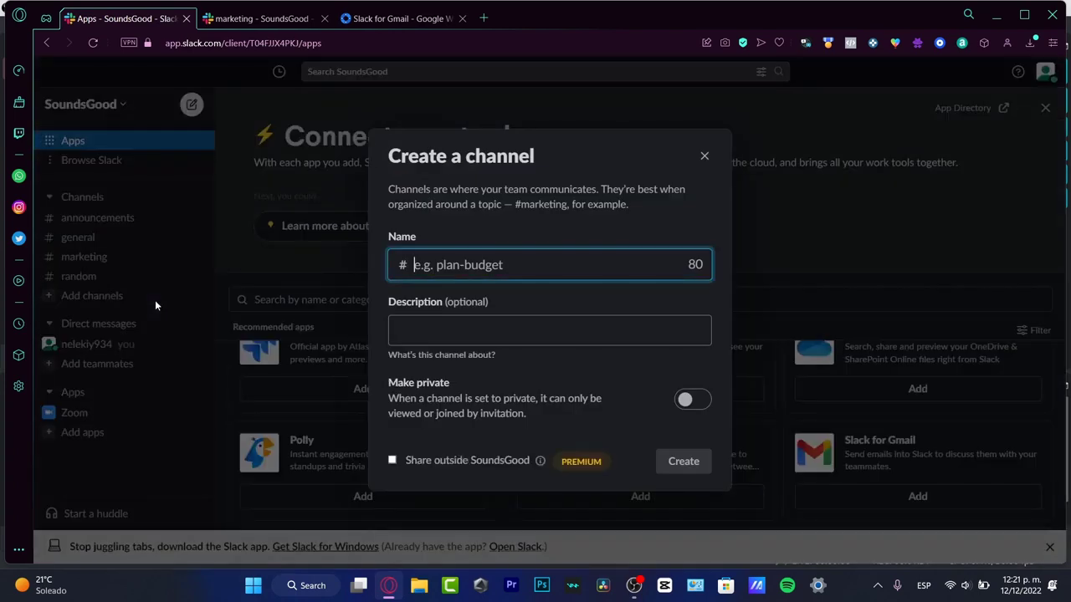
left_click(704, 156)
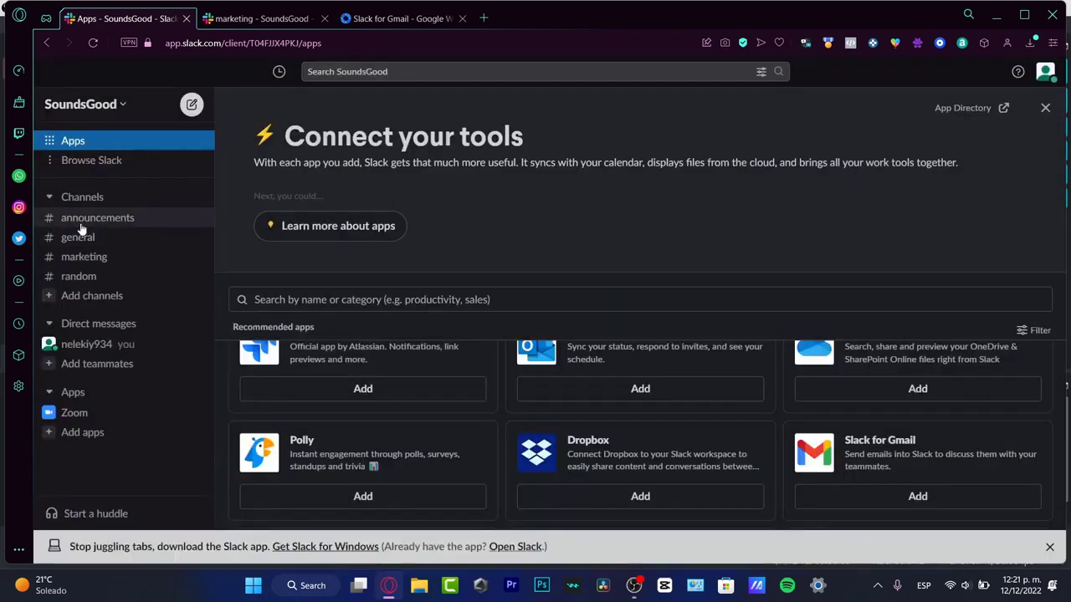
left_click(108, 107)
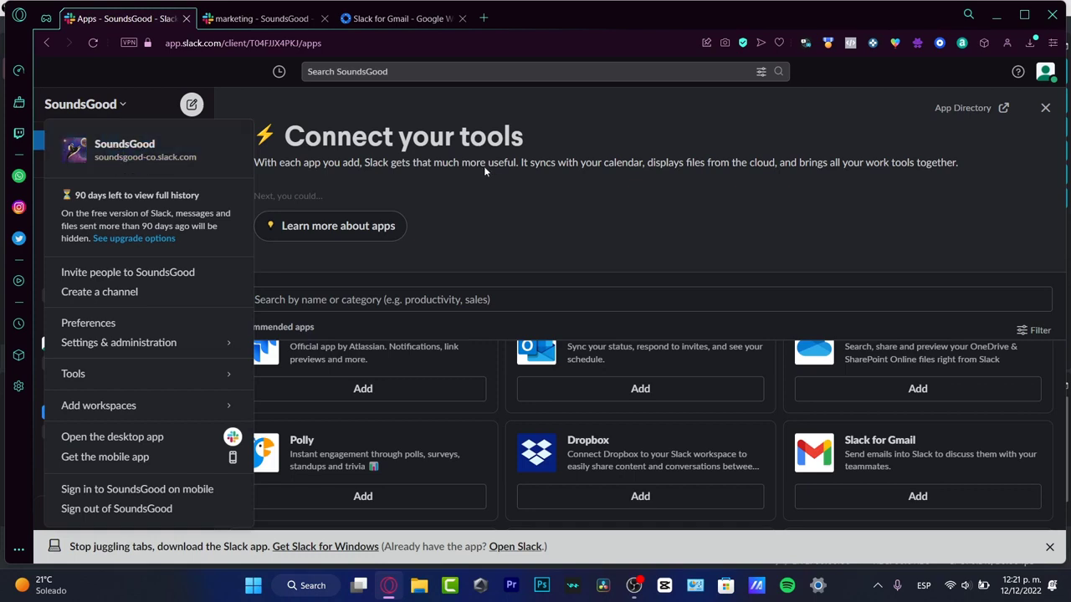
left_click(494, 189)
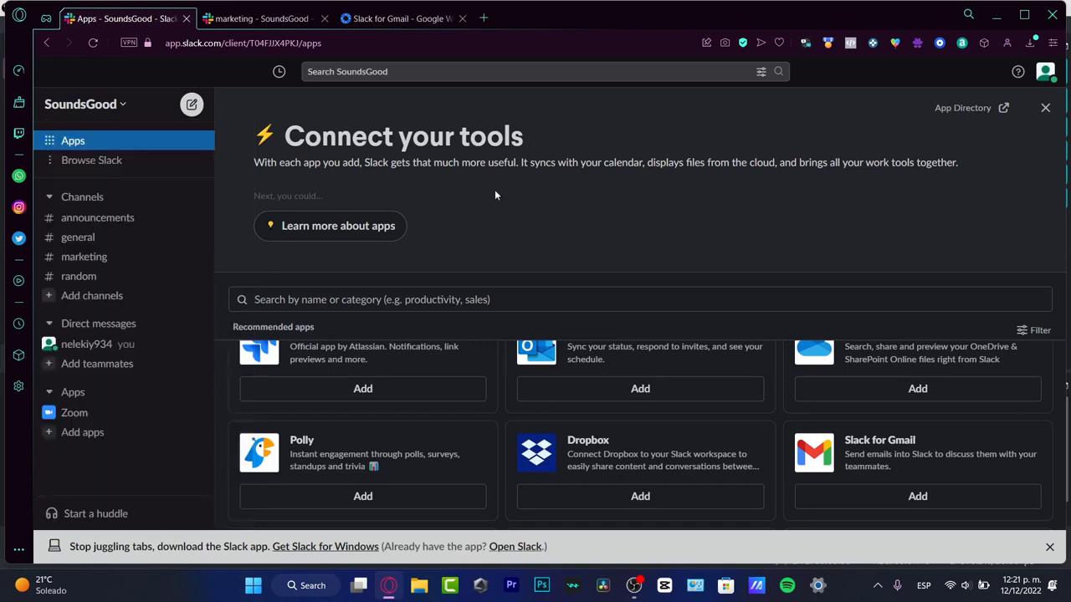
- Dismiss the Connect your tools banner and open your account menu
left_click(1045, 108)
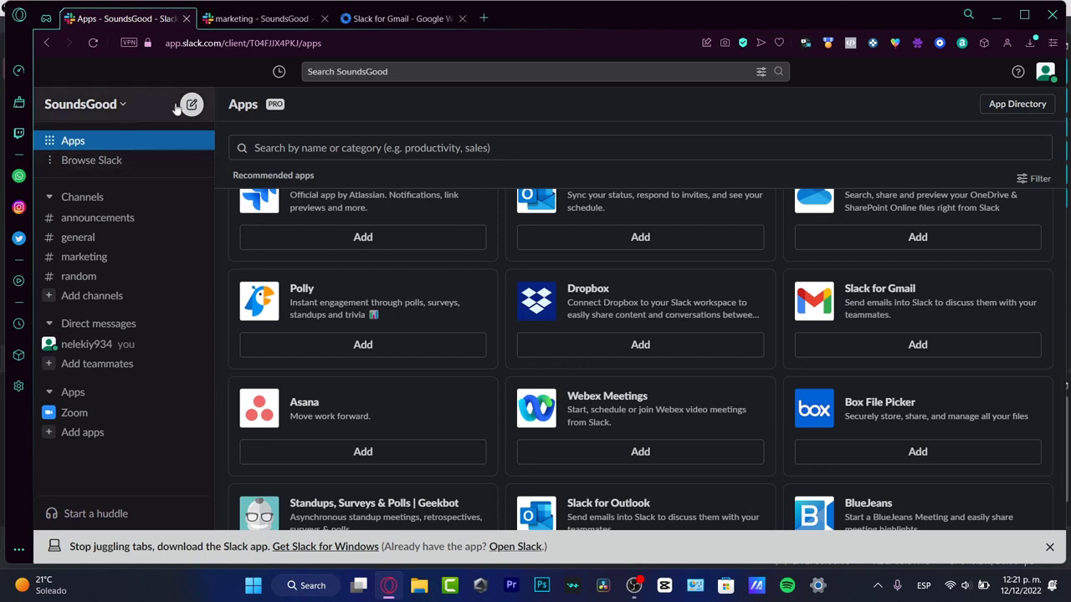
left_click(172, 164)
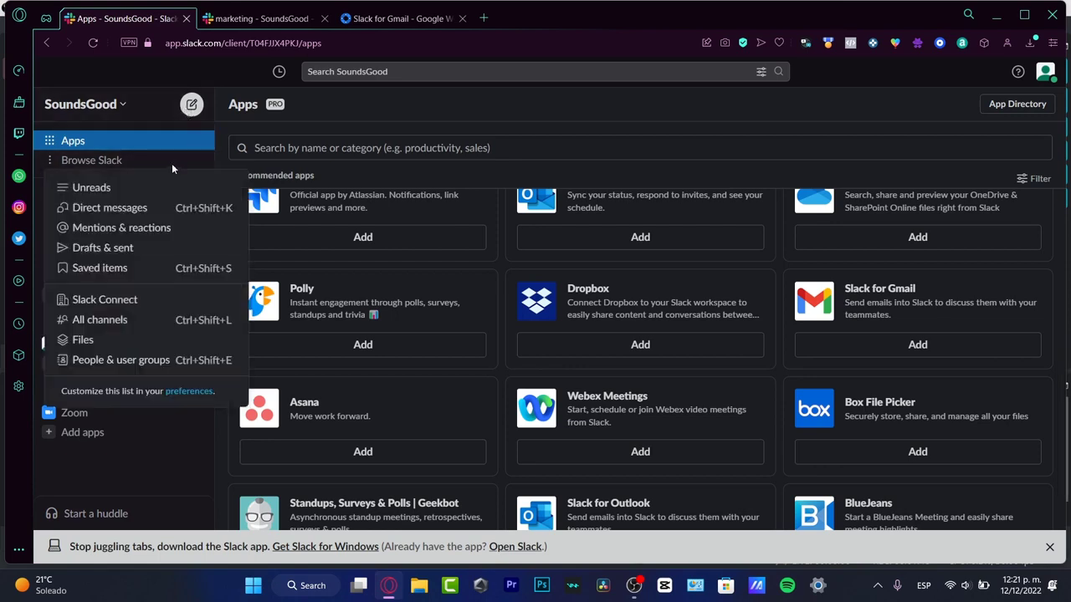
left_click(351, 128)
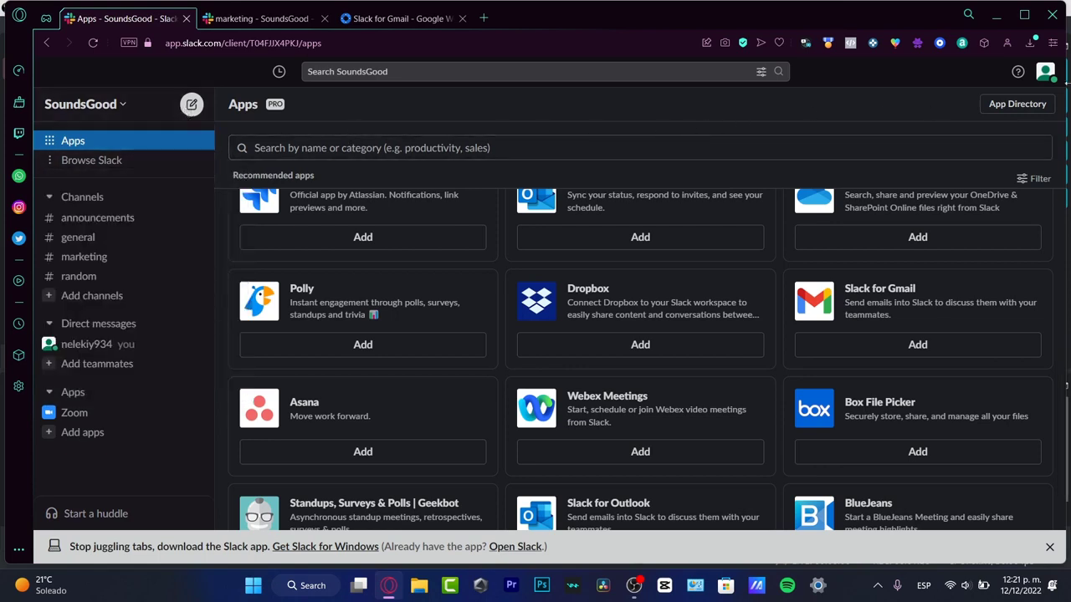
left_click(1046, 72)
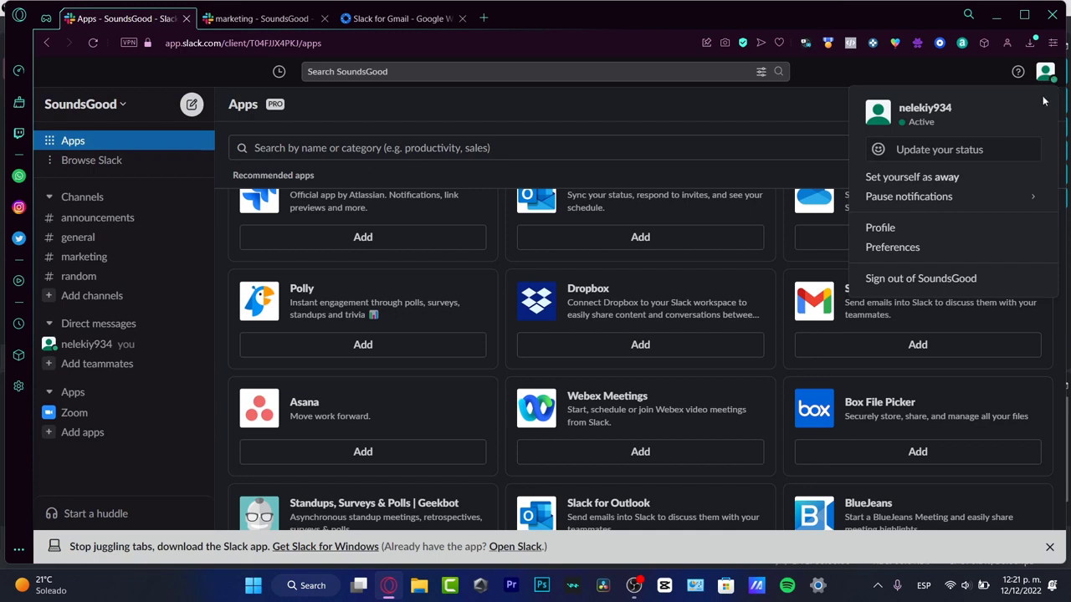
- Edit your profile and replace the full name with your own name
left_click(950, 235)
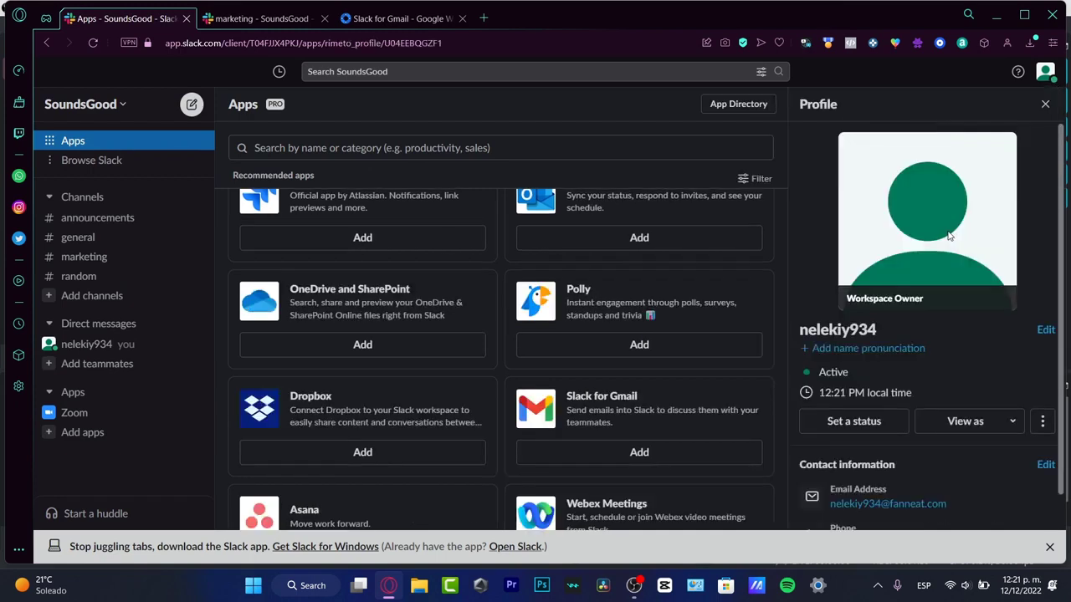
left_click(1045, 330)
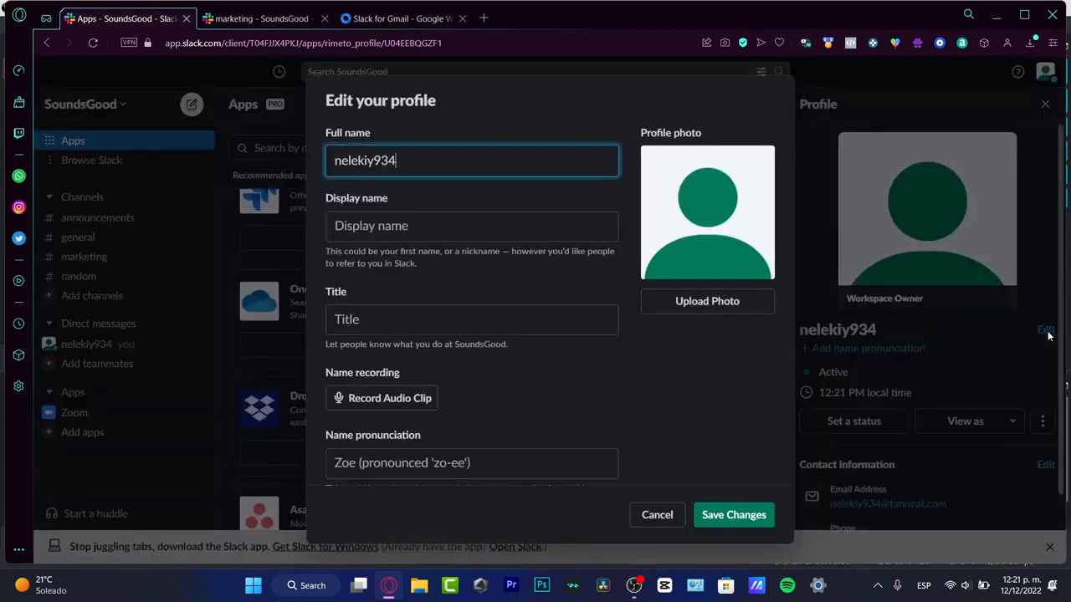
double_click(410, 168)
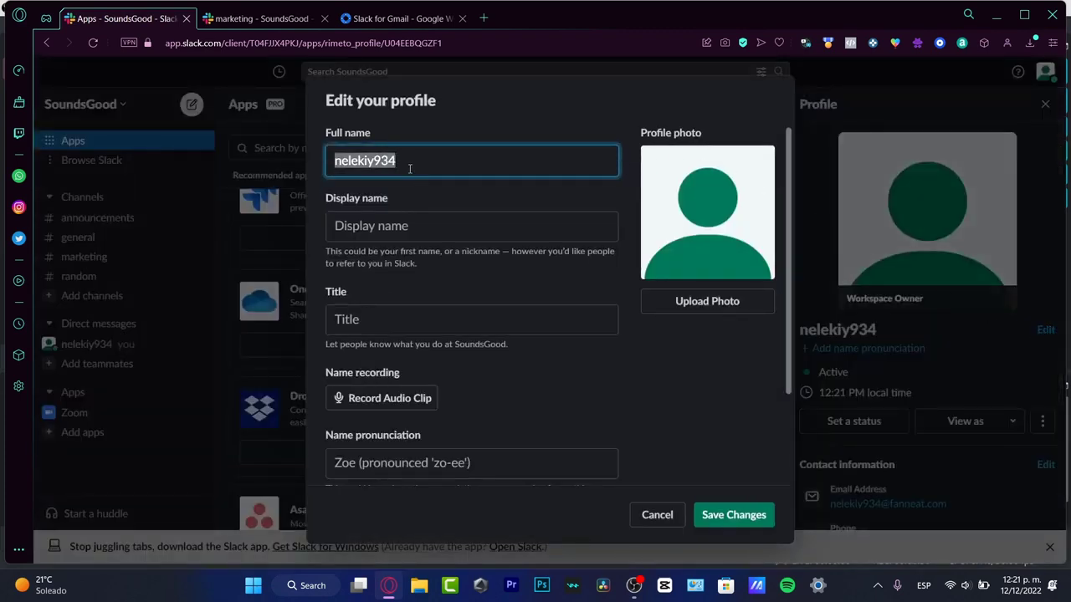
type("Stepg")
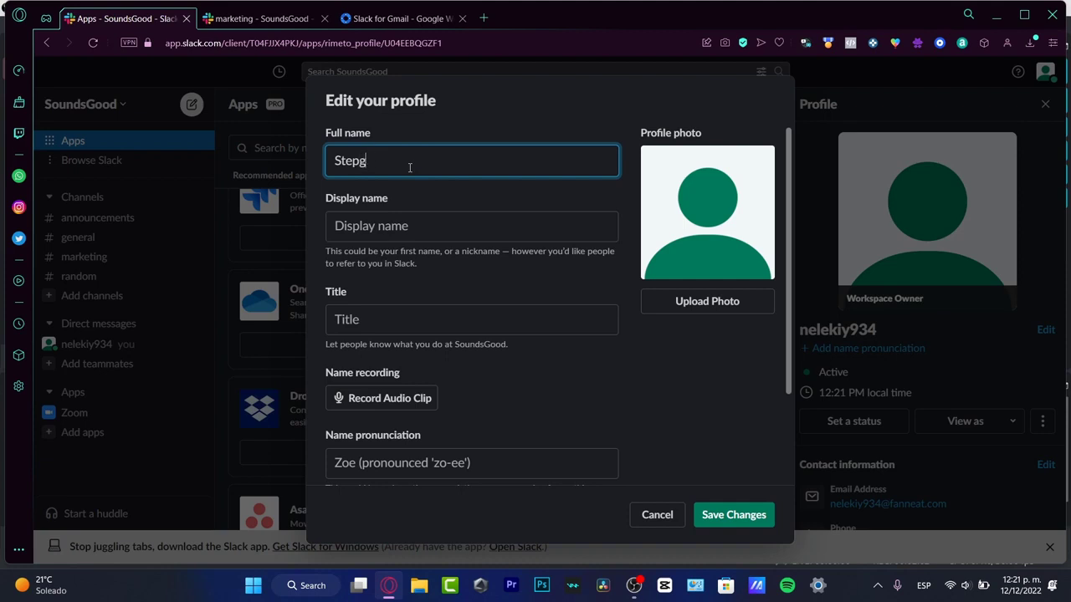
key("BackSpace")
type("hen")
- Enter 'Team Member 1' as the display name
left_click(472, 227)
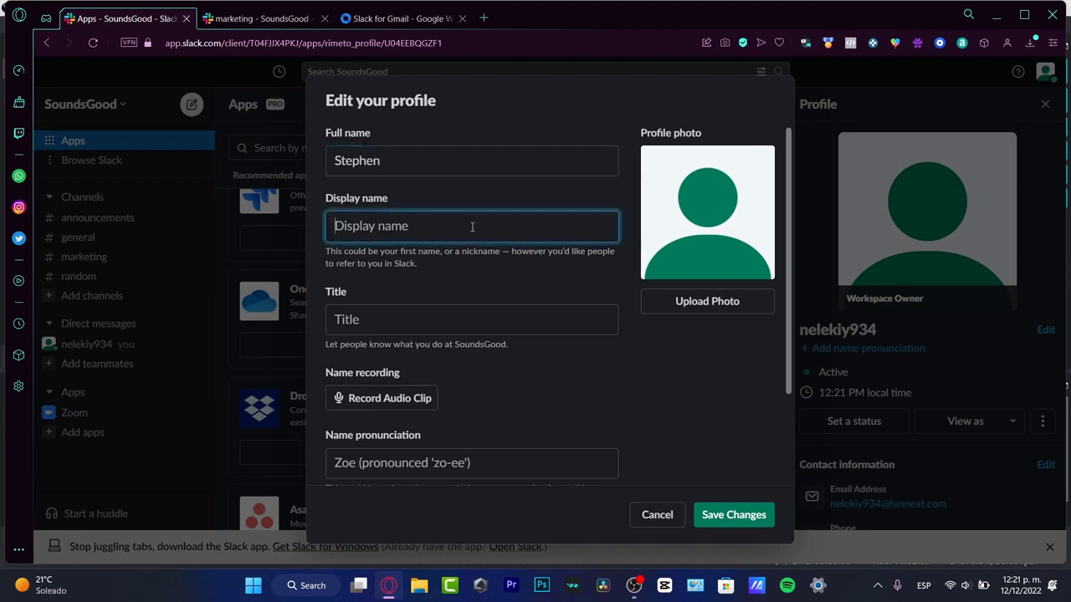
type("Team Member 1")
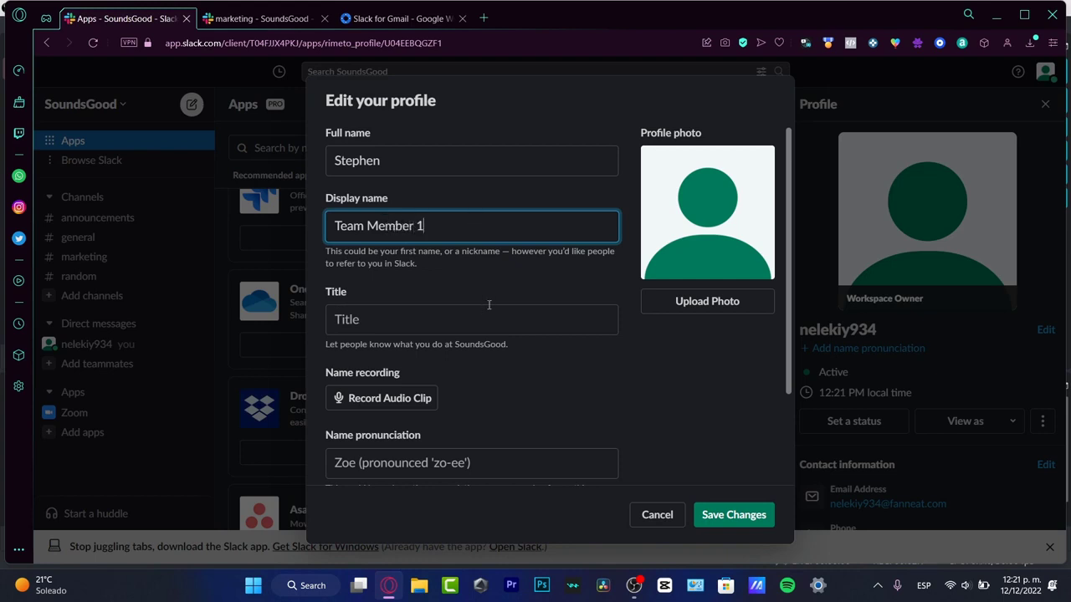
- Enter 'CEO' as the profile title
left_click(493, 325)
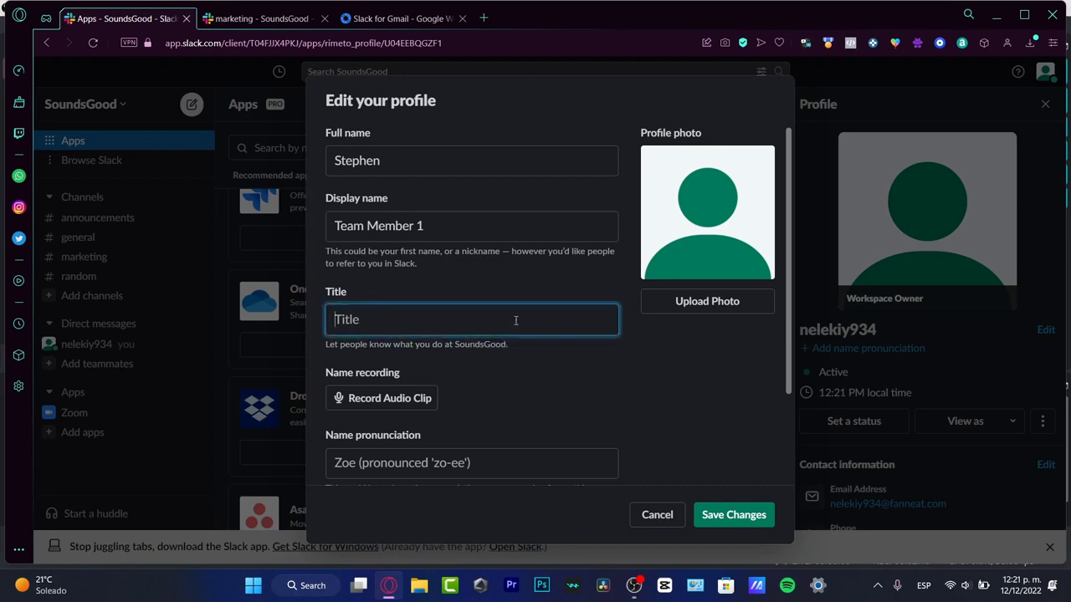
type("CEO")
scroll(577, 368, "down", 3)
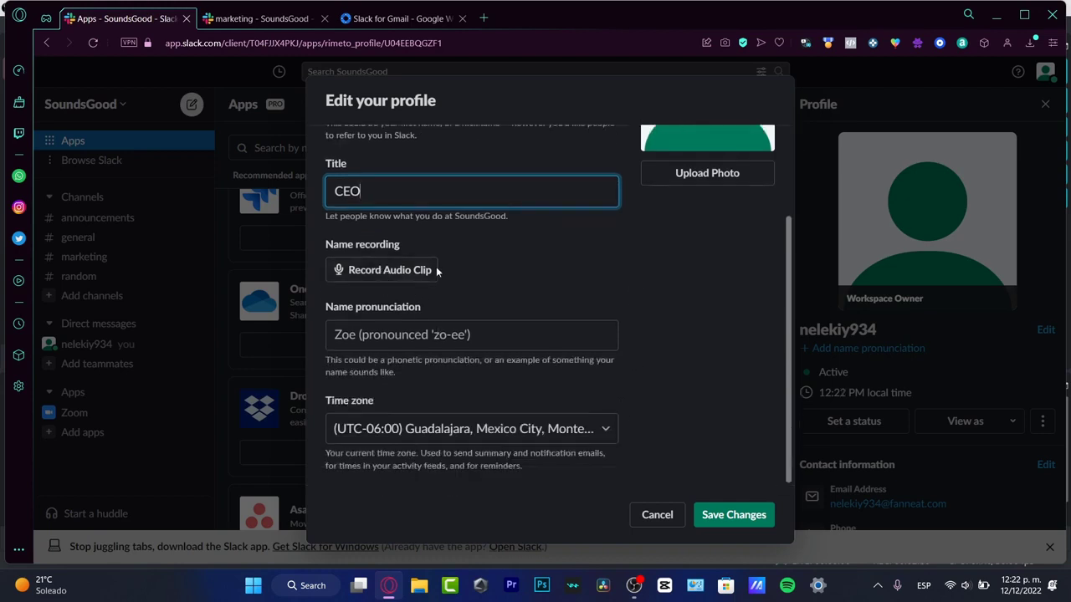
scroll(540, 283, "up", 3)
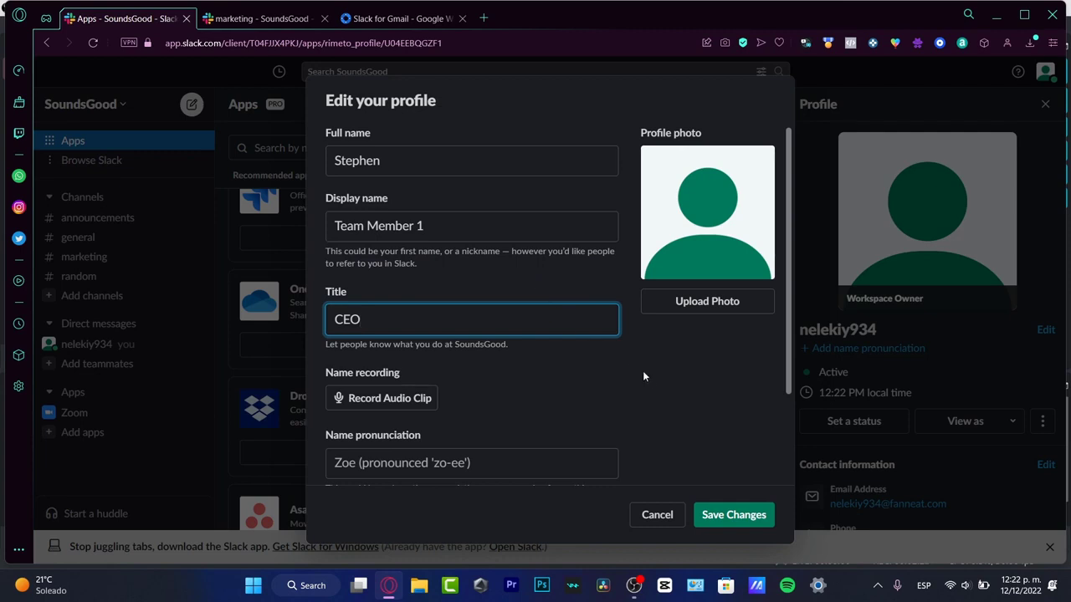
scroll(637, 385, "down", 3)
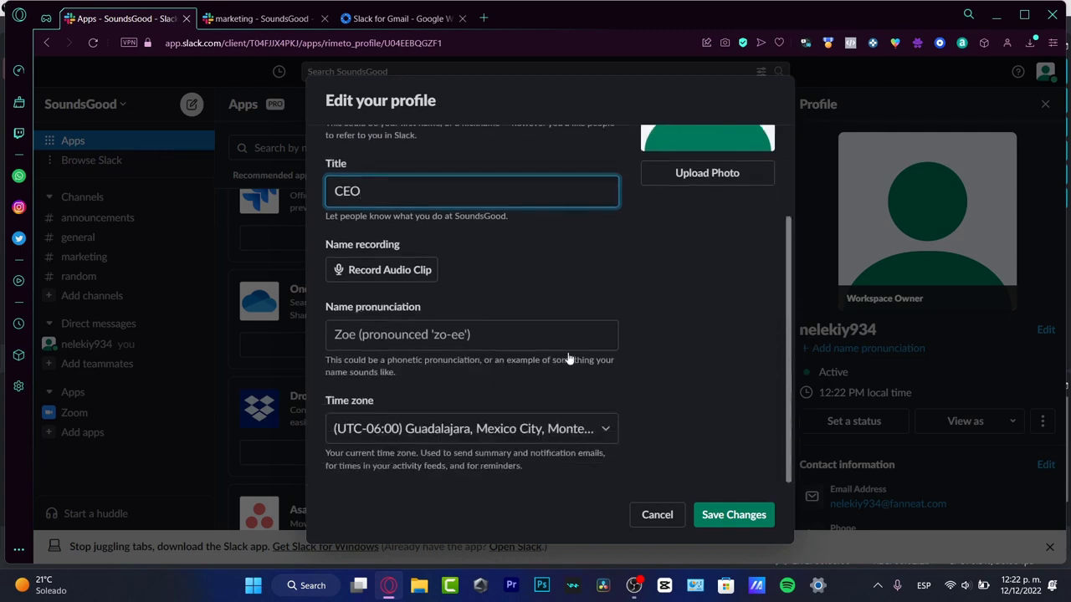
left_click(502, 328)
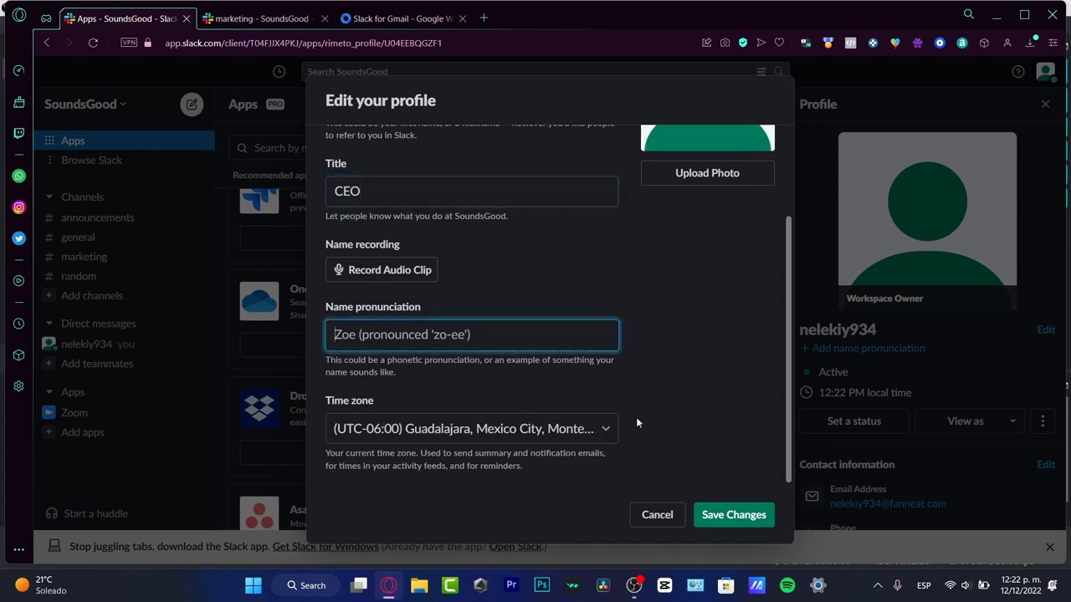
scroll(688, 282, "up", 3)
- Set a downloaded red play-button picture as the profile photo and save the profile changes
left_click(718, 311)
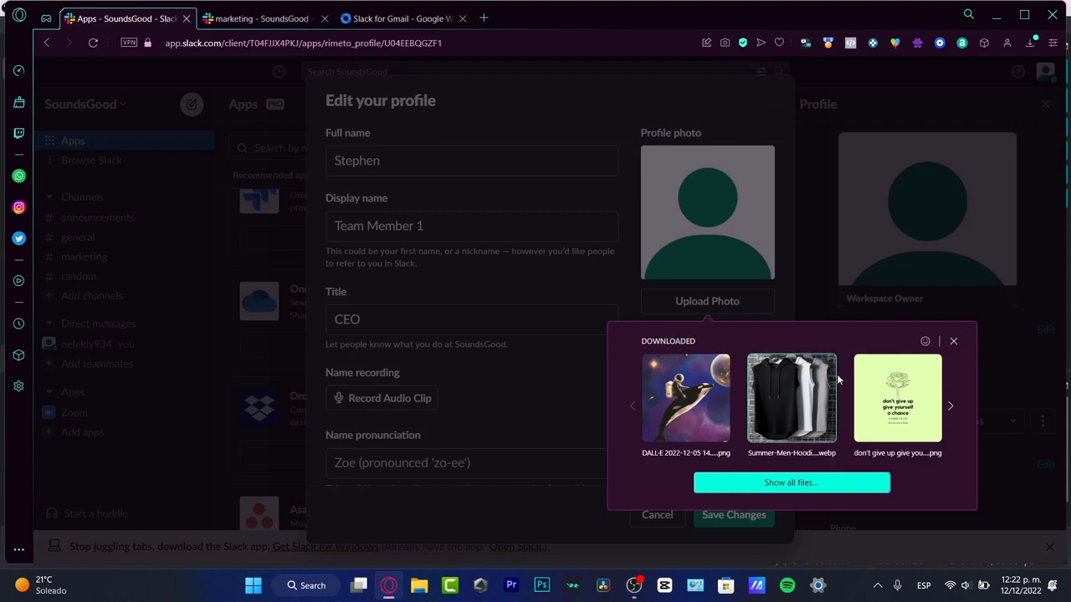
left_click(952, 408)
left_click(952, 407)
left_click(952, 407)
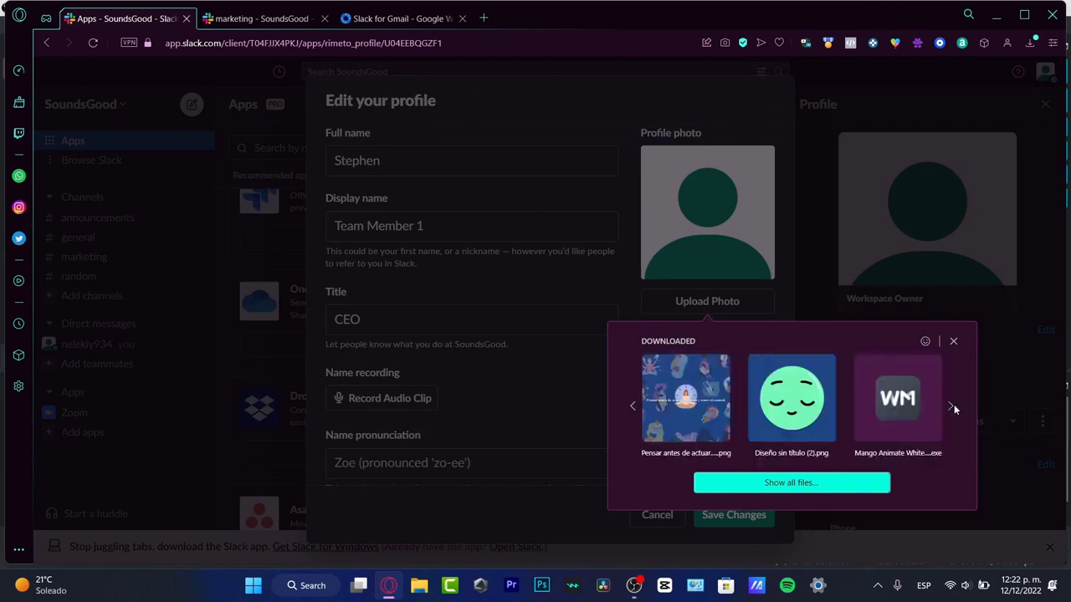
left_click(952, 407)
left_click(952, 407)
left_click(952, 407)
left_click(952, 407)
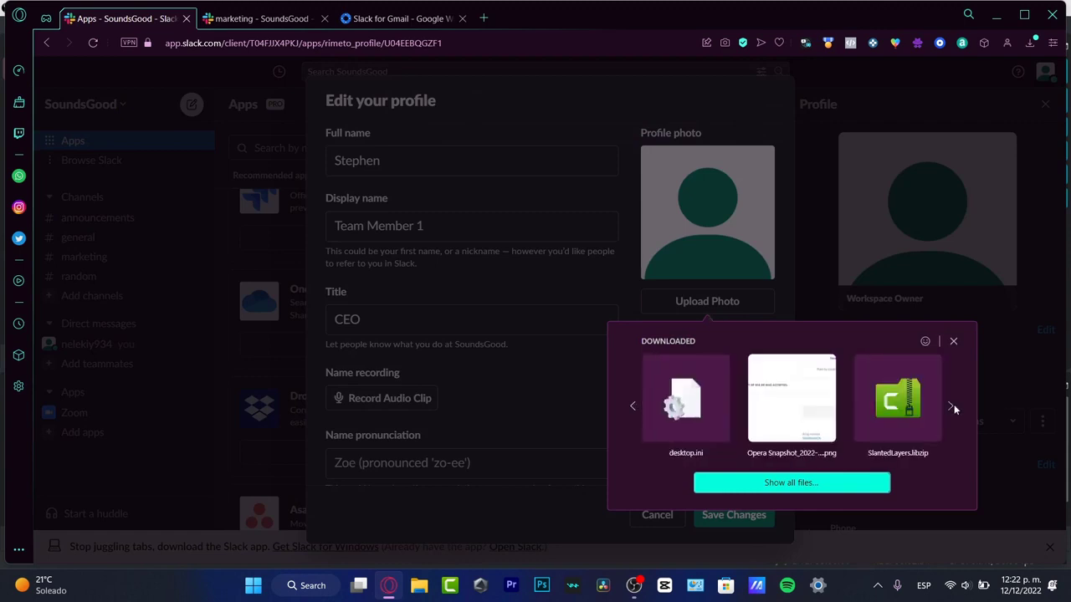
left_click(952, 407)
left_click(952, 407)
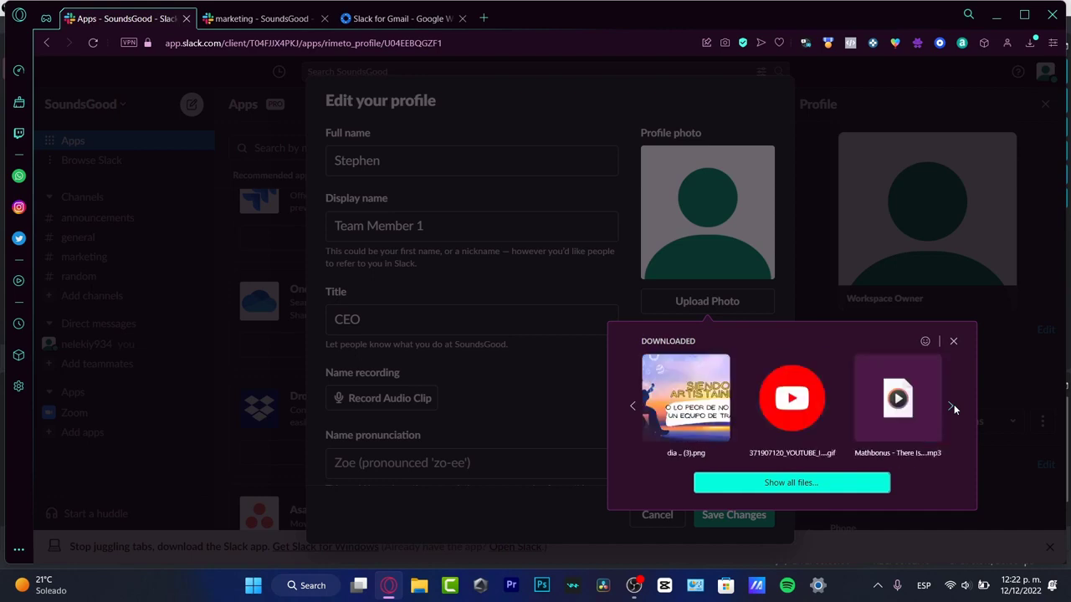
left_click(951, 407)
left_click(629, 406)
left_click(792, 398)
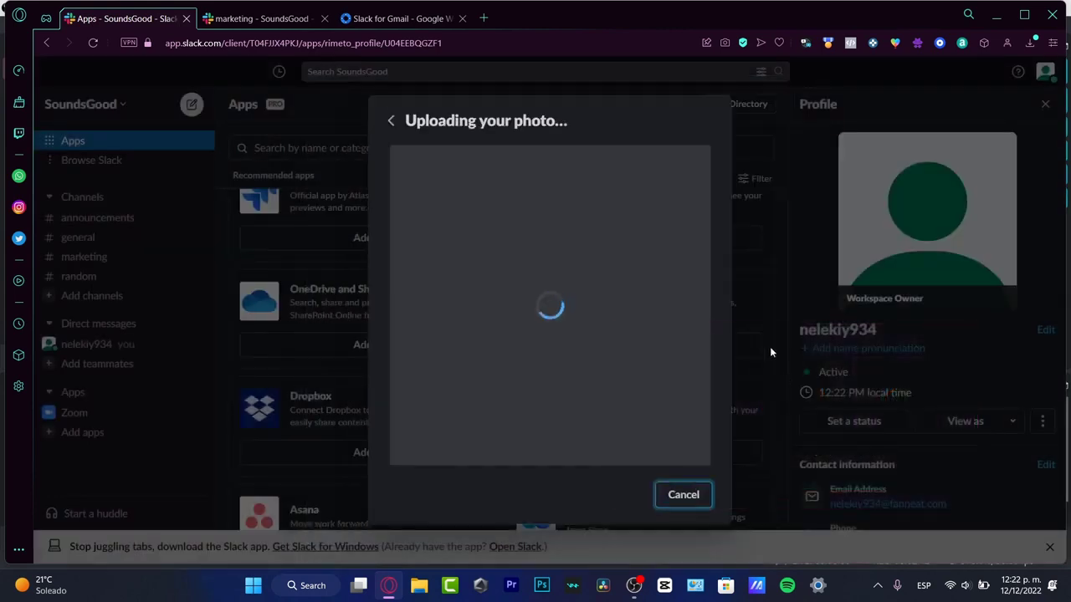
left_click(694, 518)
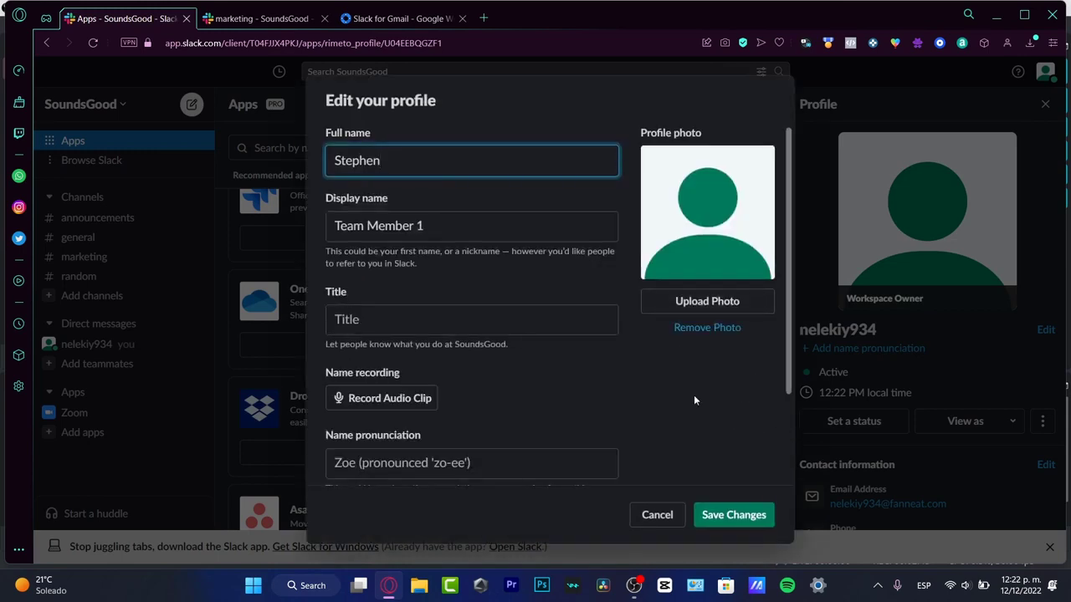
left_click(749, 523)
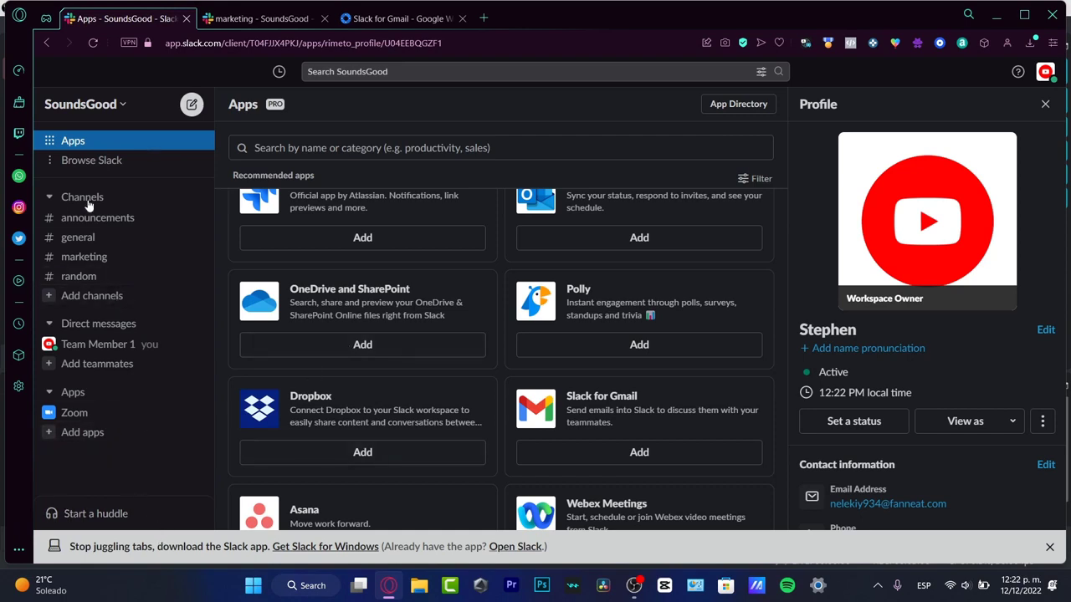
- Leave the random channel
left_click(113, 161)
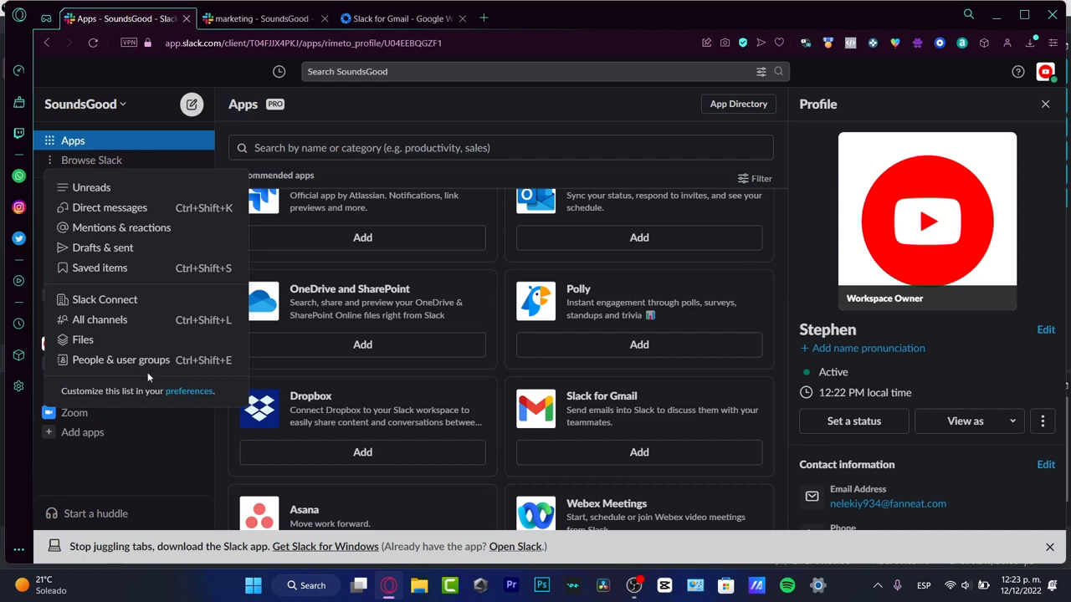
left_click(176, 465)
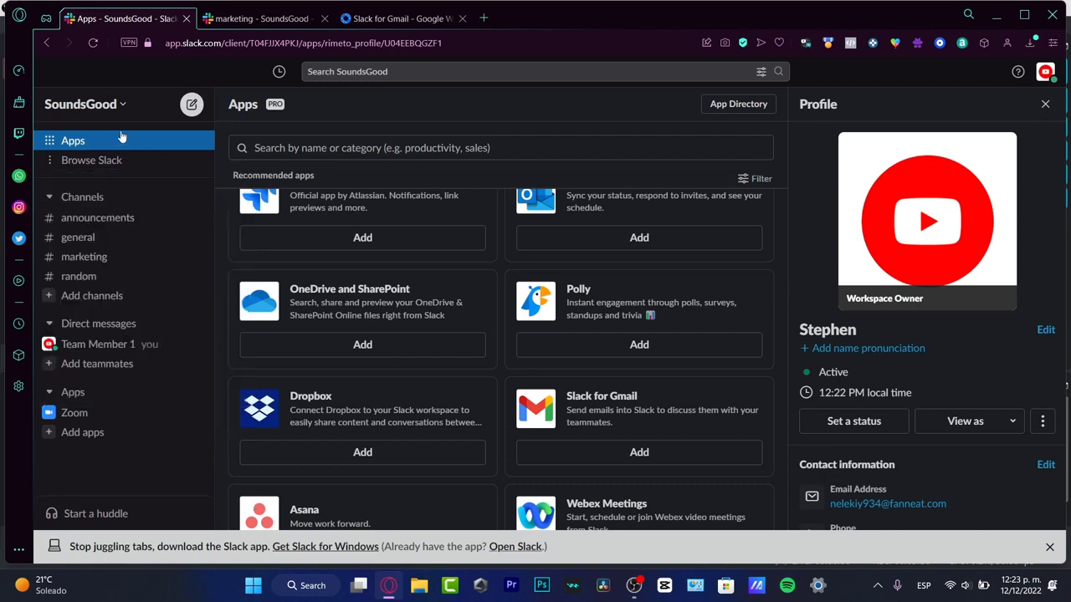
left_click(117, 105)
left_click(125, 111)
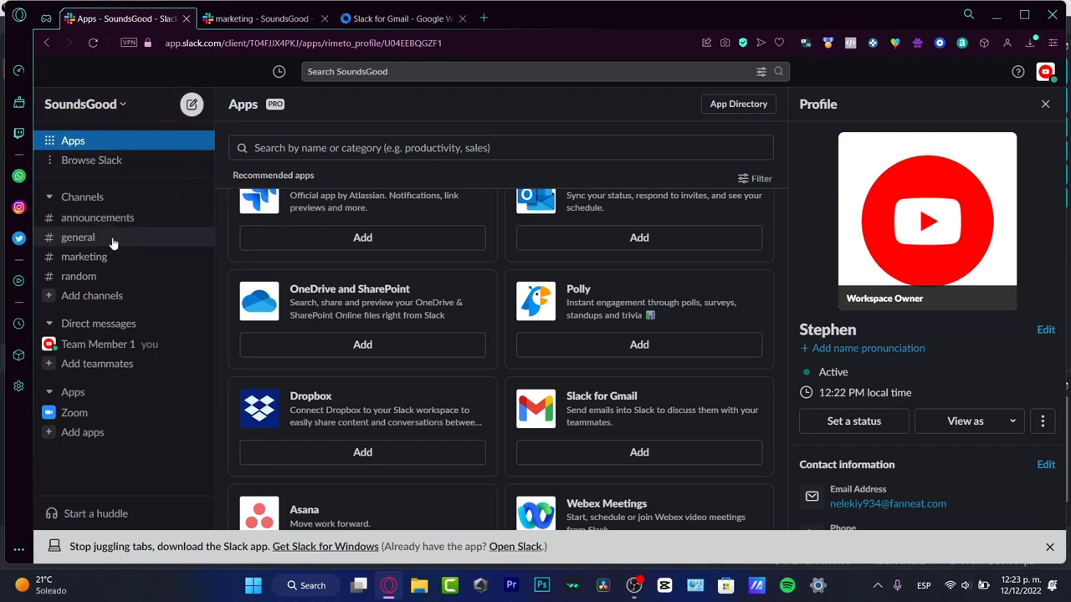
left_click(104, 281)
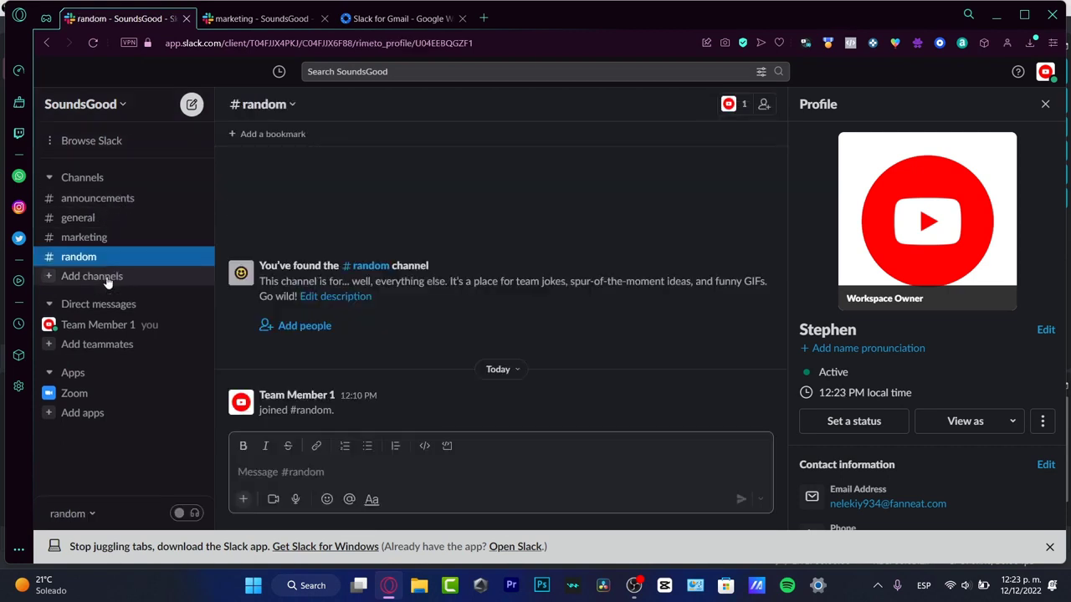
left_click(292, 105)
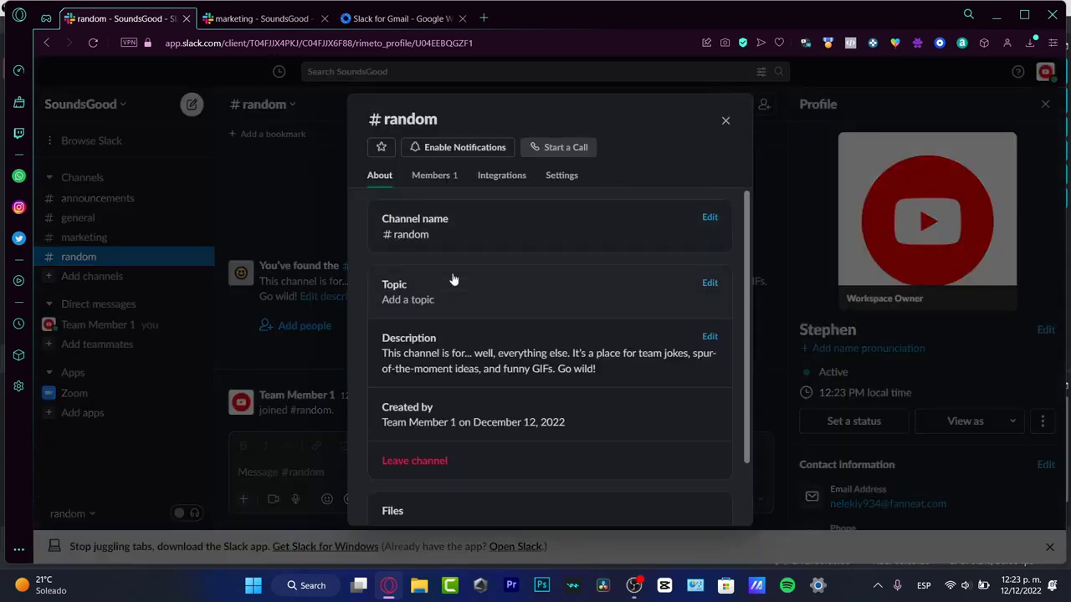
scroll(485, 376, "down", 2)
left_click(426, 381)
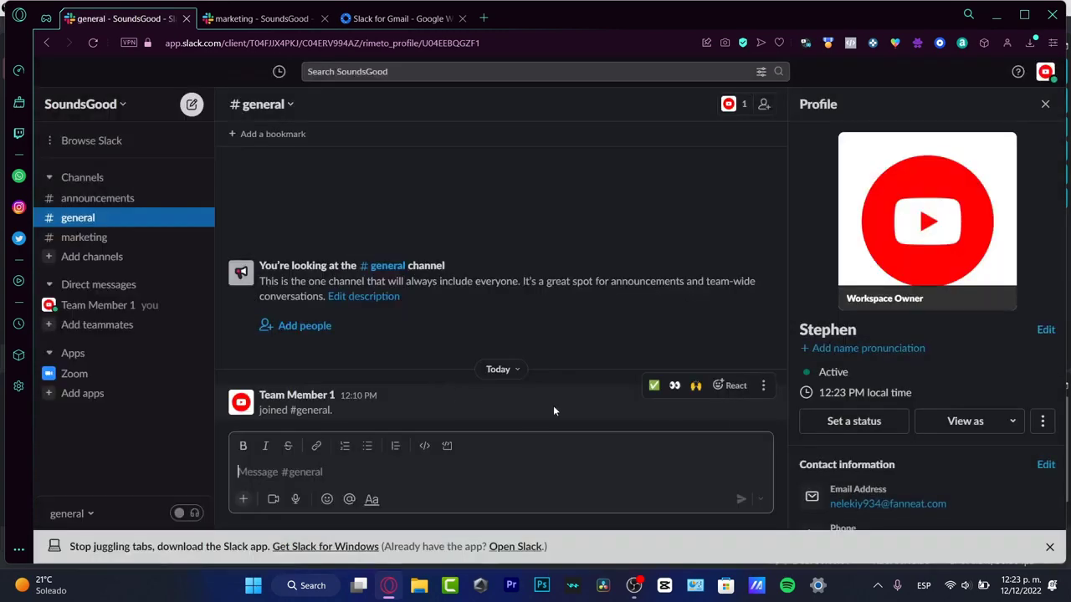
- Leave the marketing and announcements channels, keeping general
left_click(124, 261)
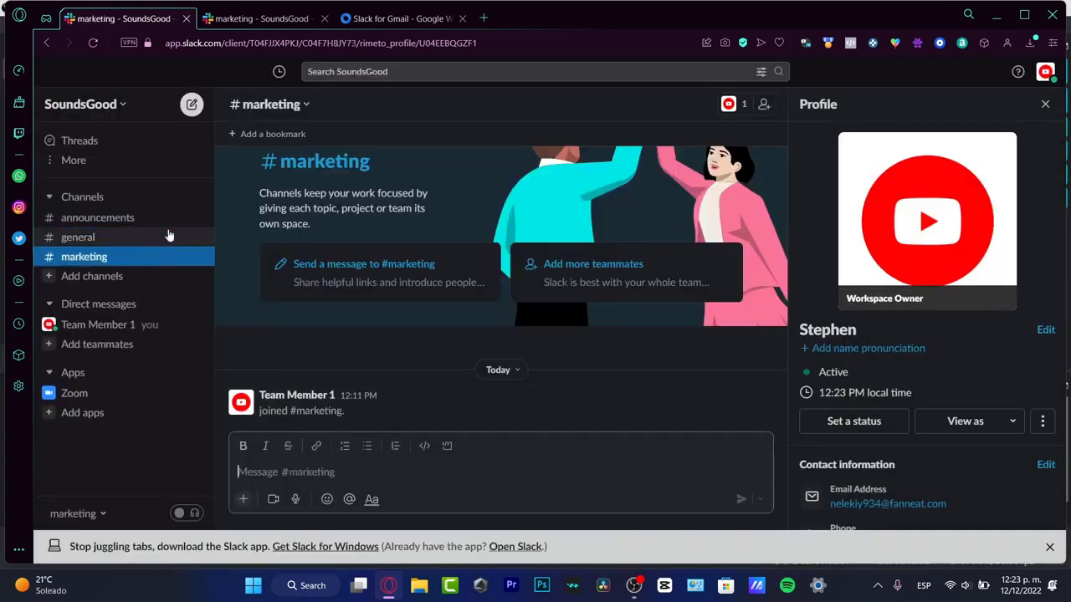
left_click(284, 107)
left_click(494, 466)
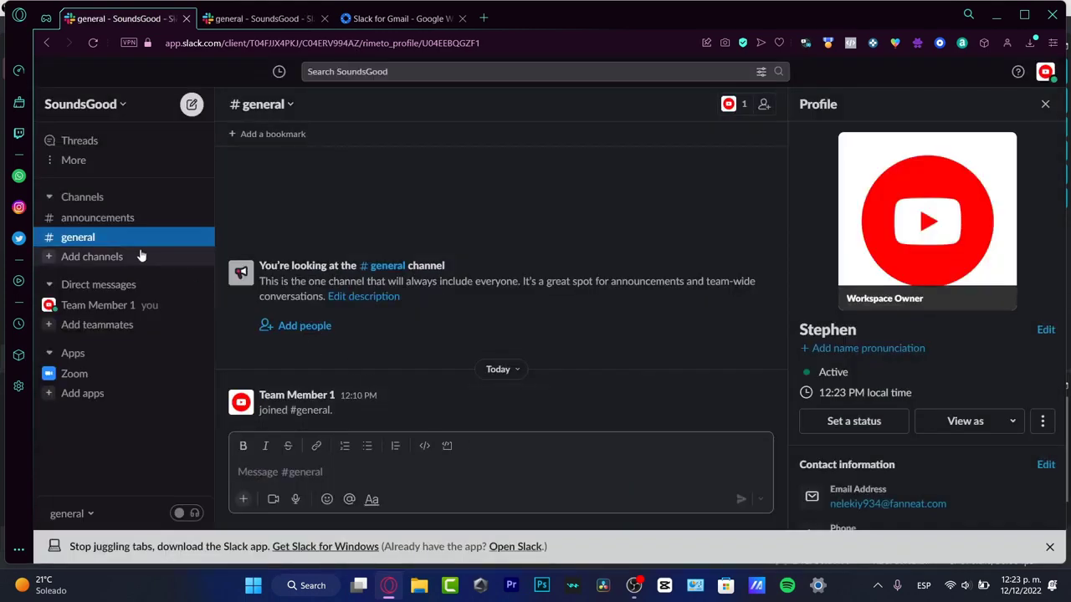
left_click(264, 106)
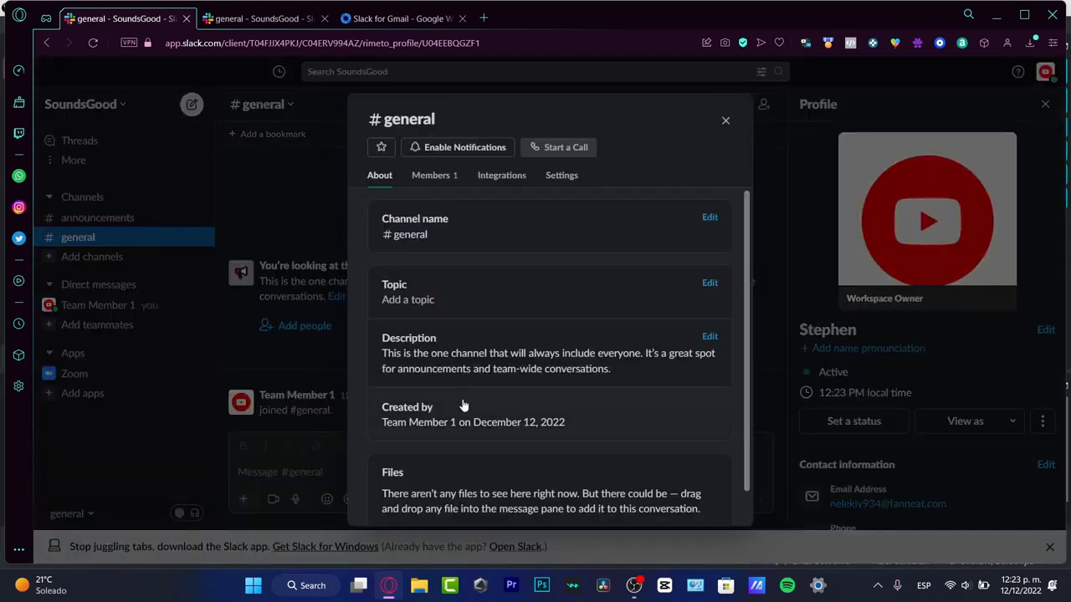
scroll(464, 445, "down", 1)
scroll(469, 359, "up", 1)
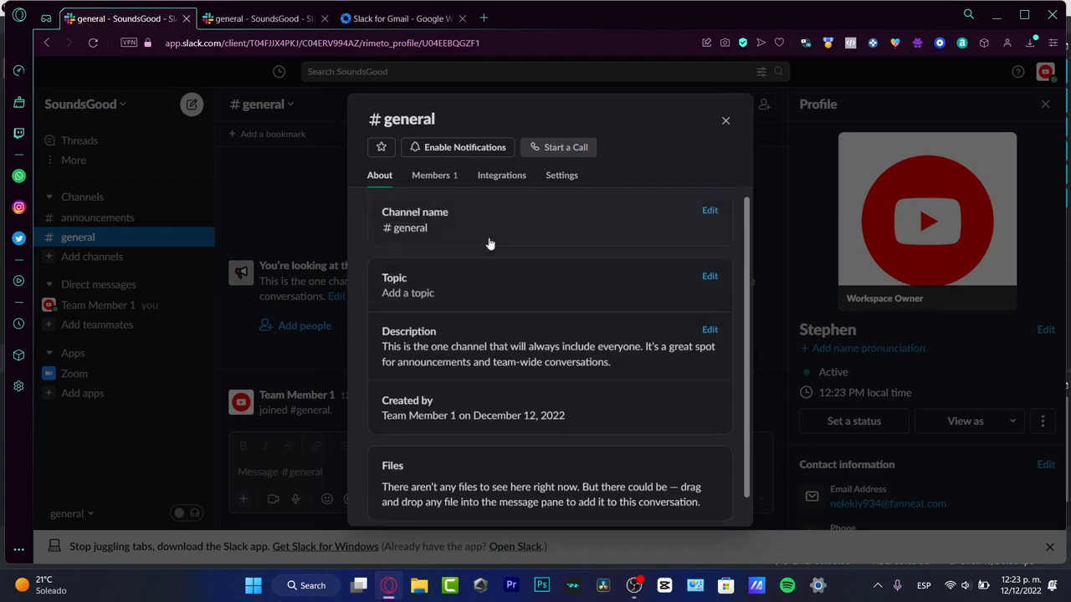
left_click(241, 272)
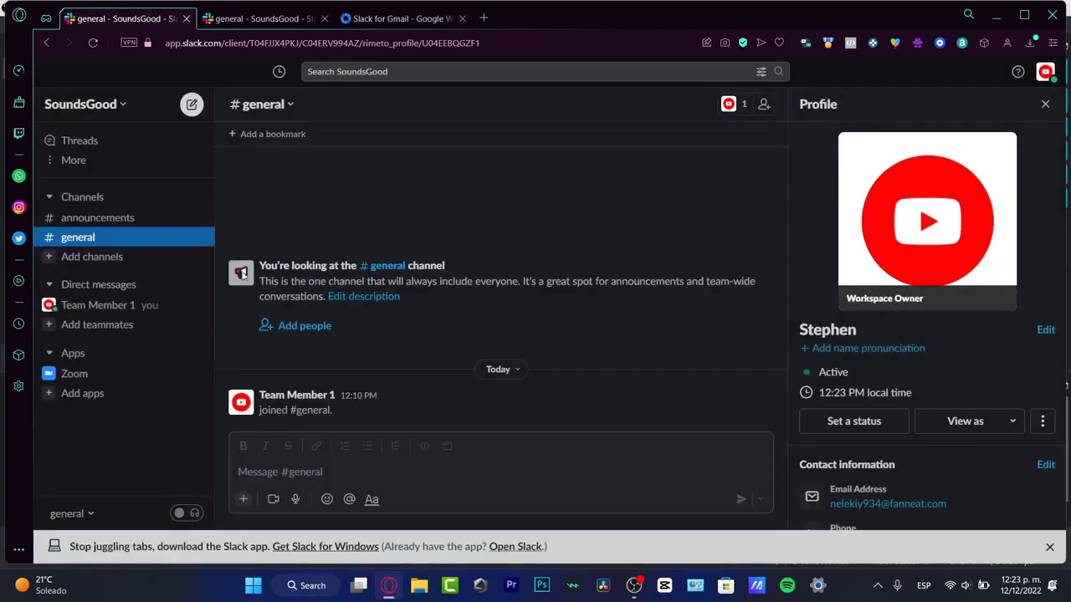
left_click(133, 218)
left_click(304, 104)
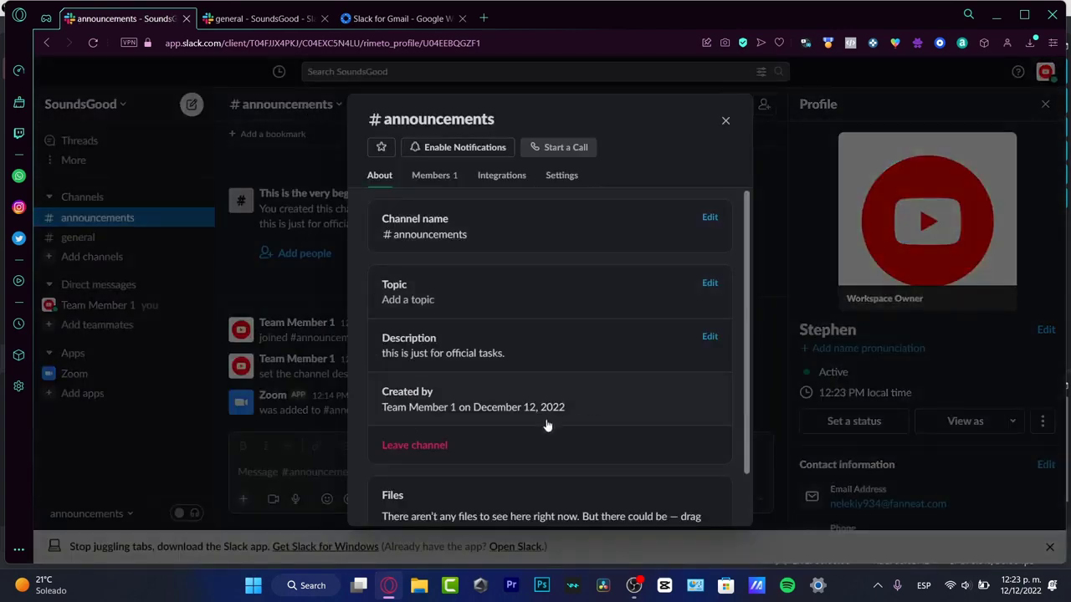
left_click(470, 443)
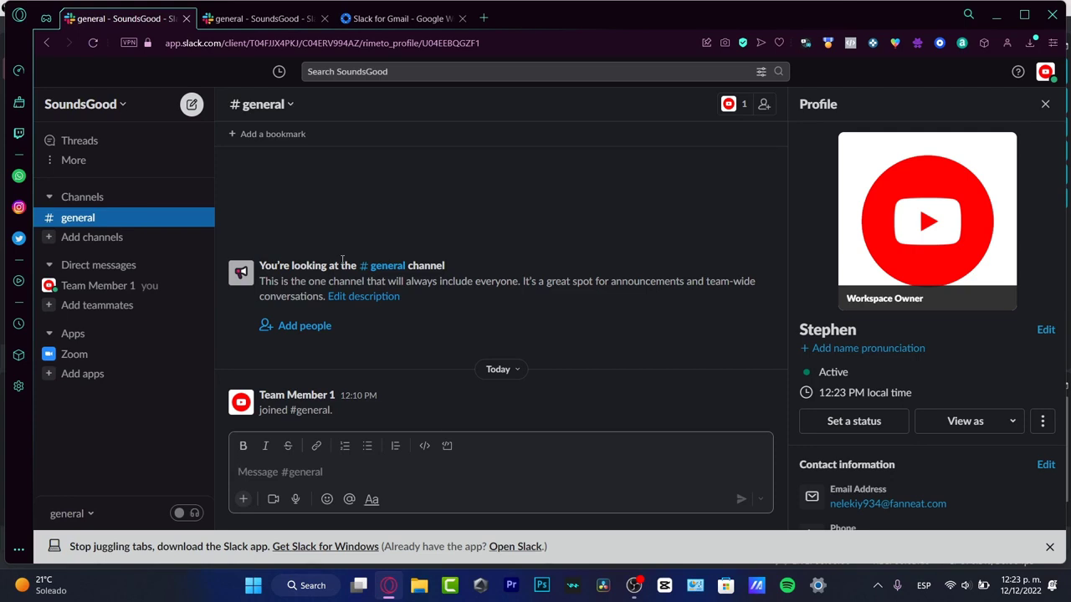
- Create a 'help-' channel described 'only for support with the app or the docs', skipping adding people
left_click(96, 236)
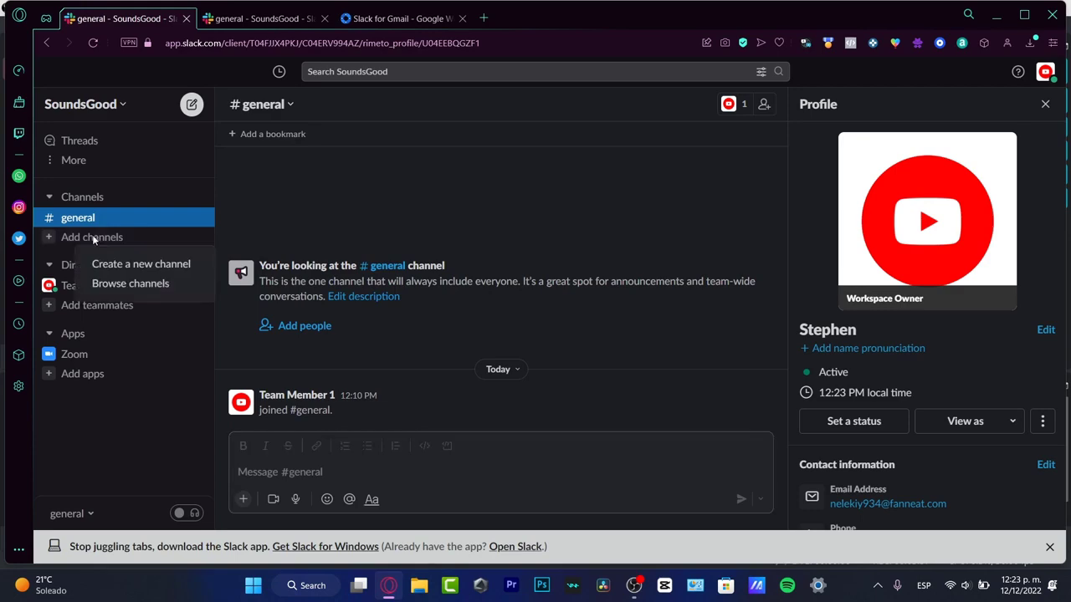
left_click(125, 266)
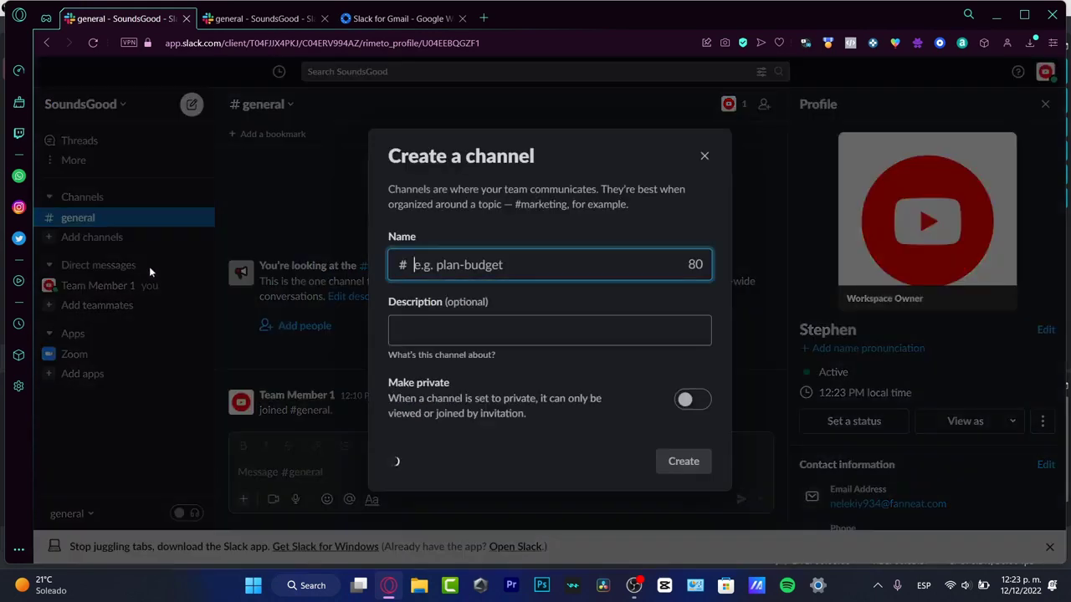
left_click(466, 264)
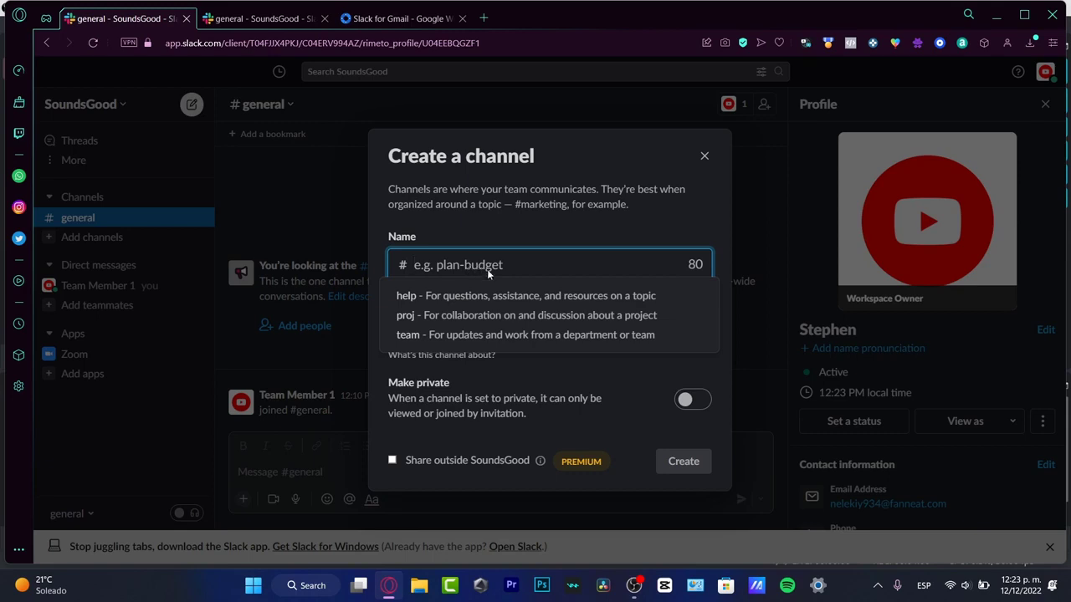
left_click(513, 296)
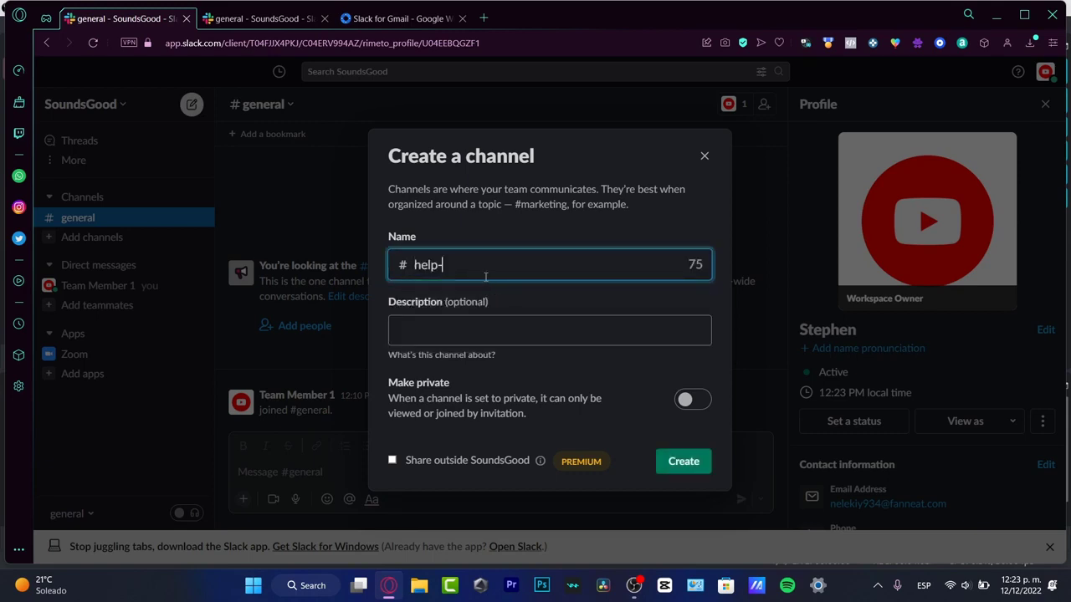
left_click(550, 333)
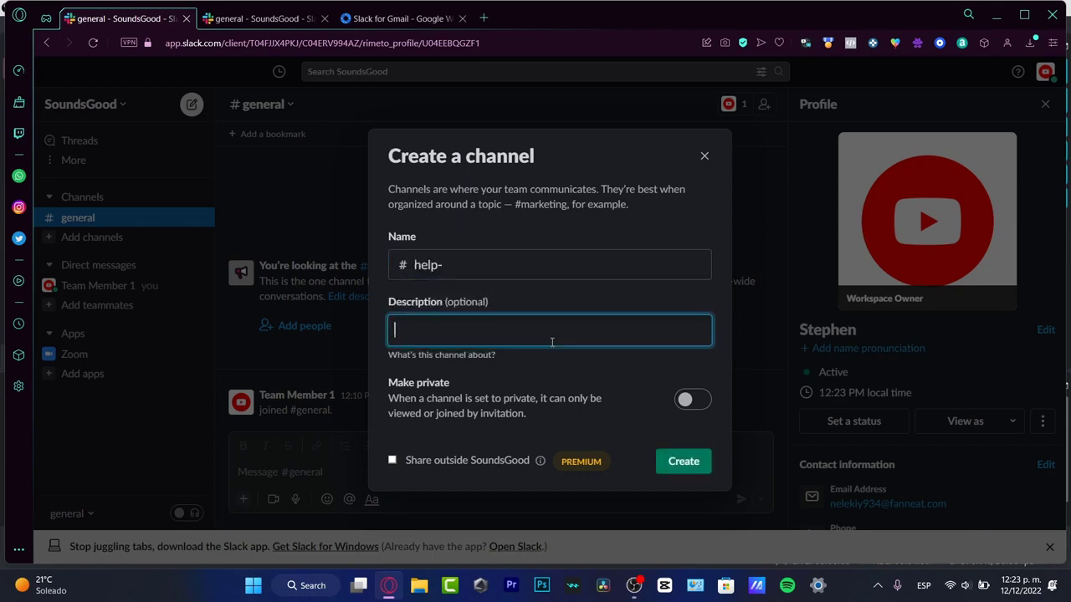
type("only for support with the app or t")
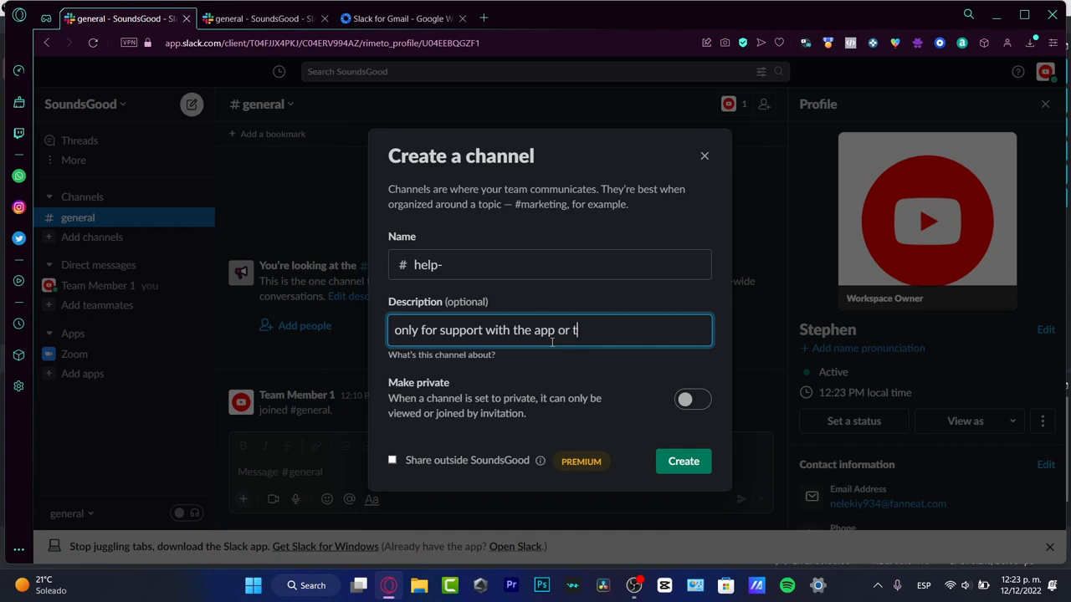
type("he docs")
left_click(699, 470)
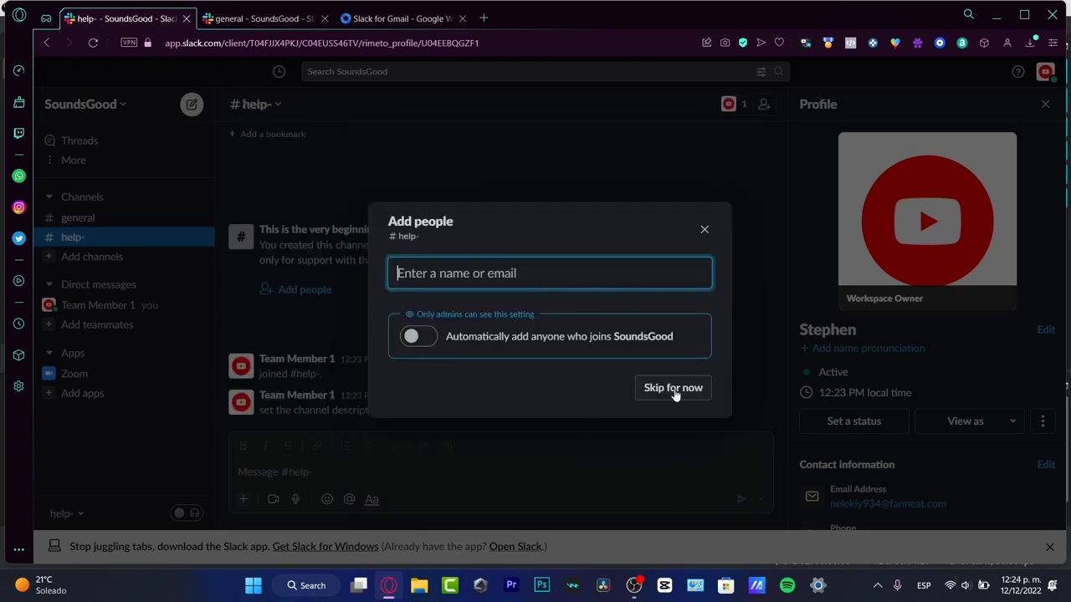
left_click(673, 389)
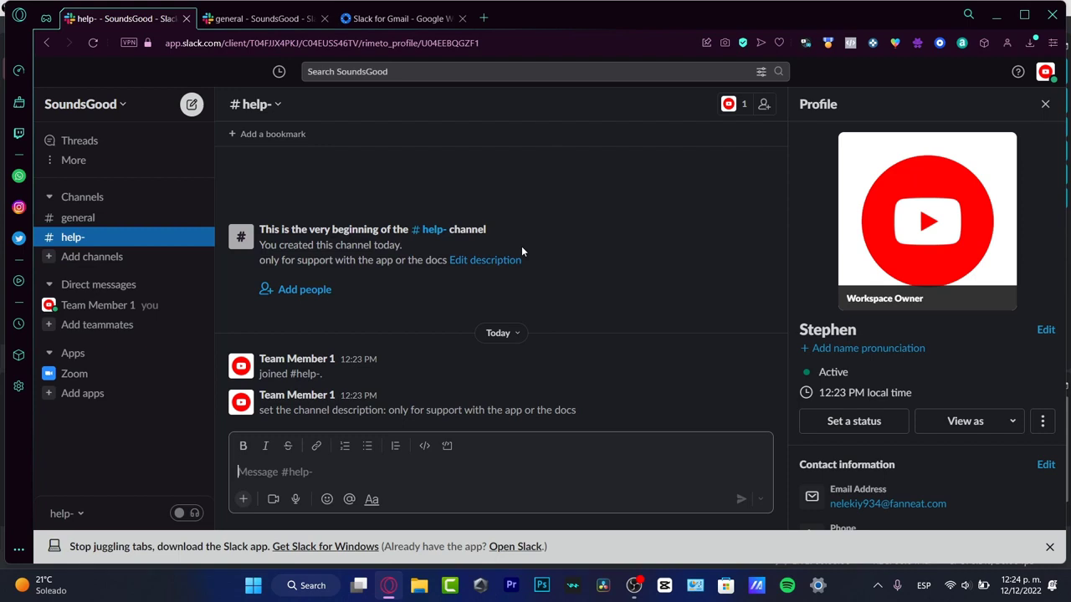
- Post 'I have an issue I need help' in #help-
left_click(434, 473)
type("I have an is")
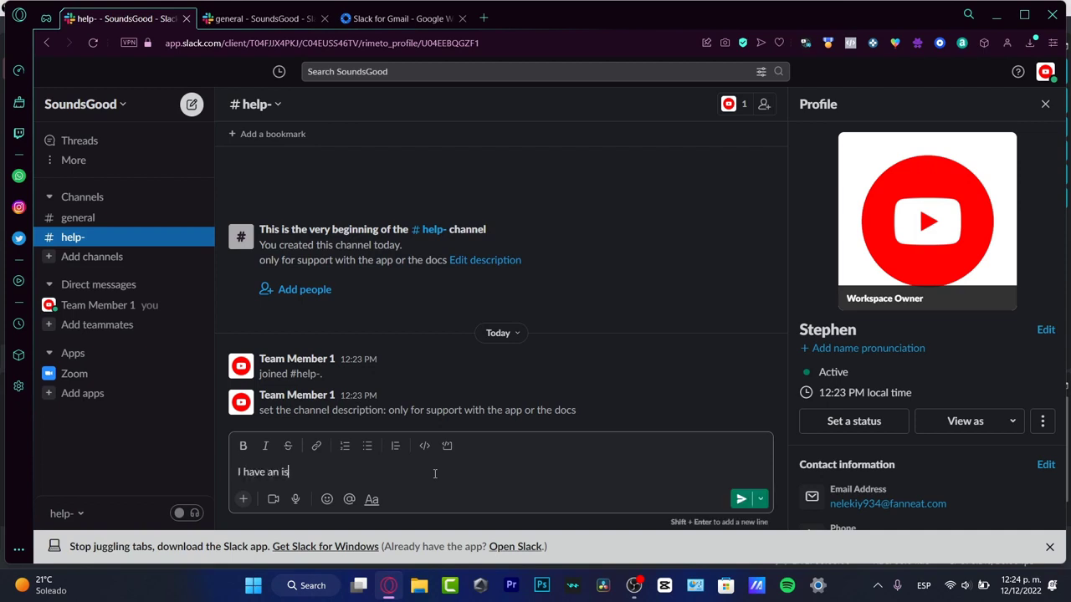
type("sue I need help")
key("Return")
left_click(350, 500)
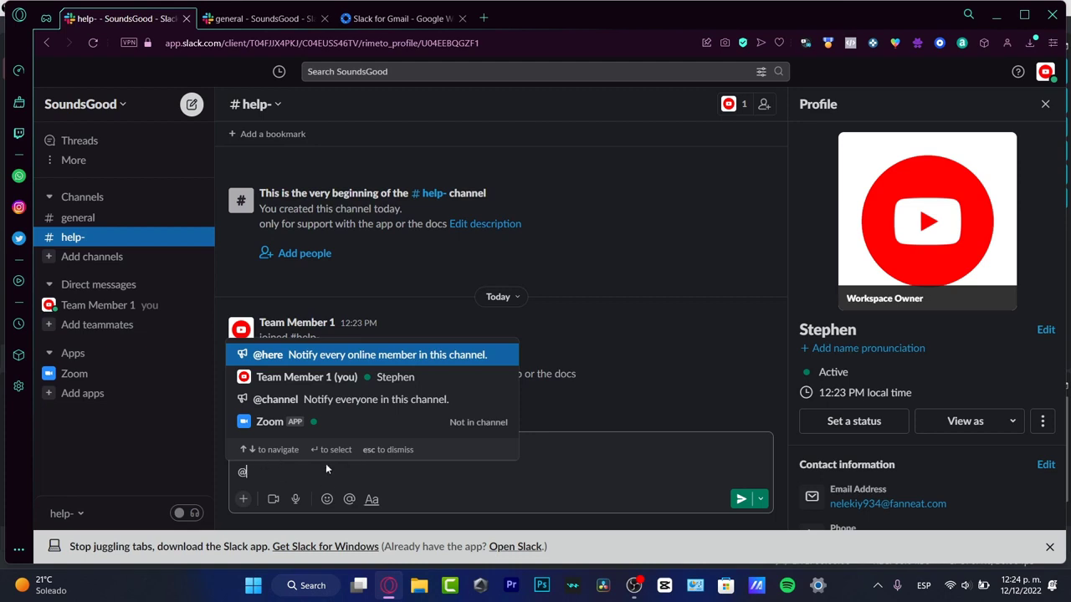
key("Escape")
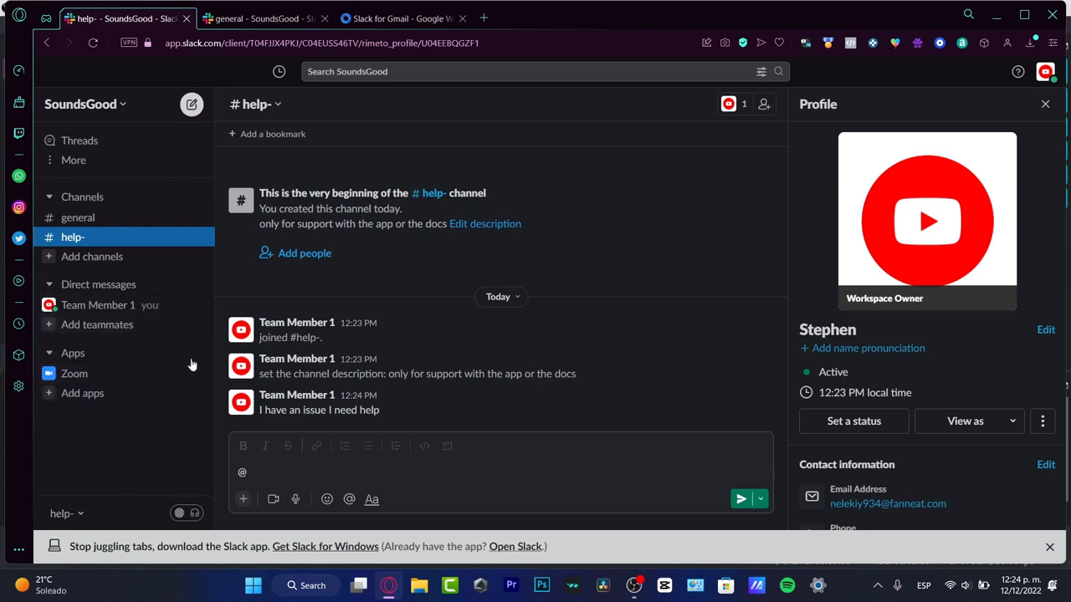
- Add a teammate's Gmail address as an invitee, then close the Invite people dialog
left_click(134, 335)
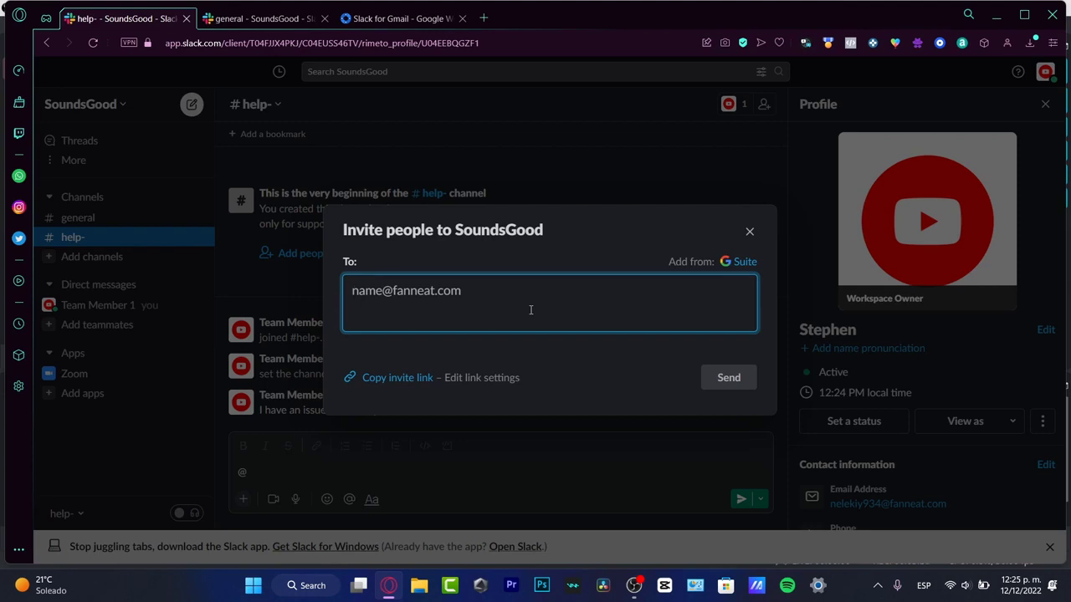
key("alt+shift")
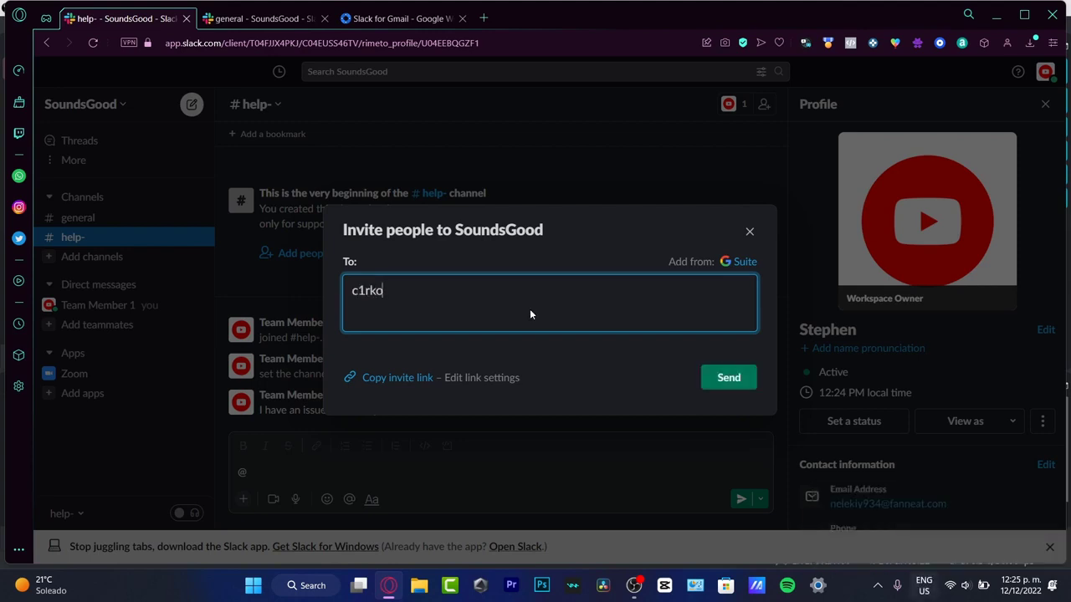
key("BackSpace")
key("BackSpace")
key("Return")
left_click(403, 277)
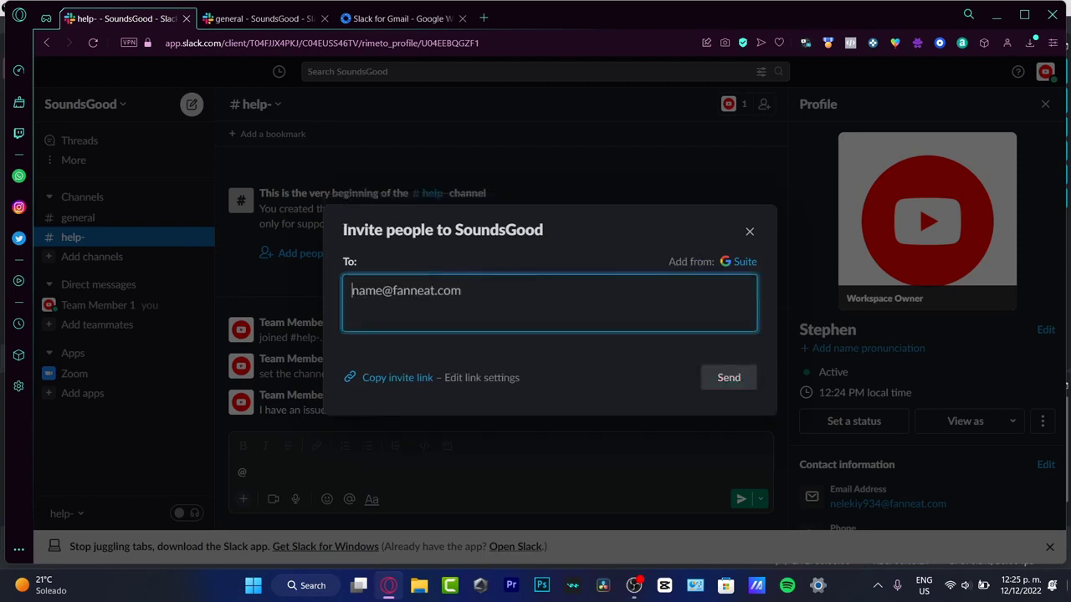
key("super+space")
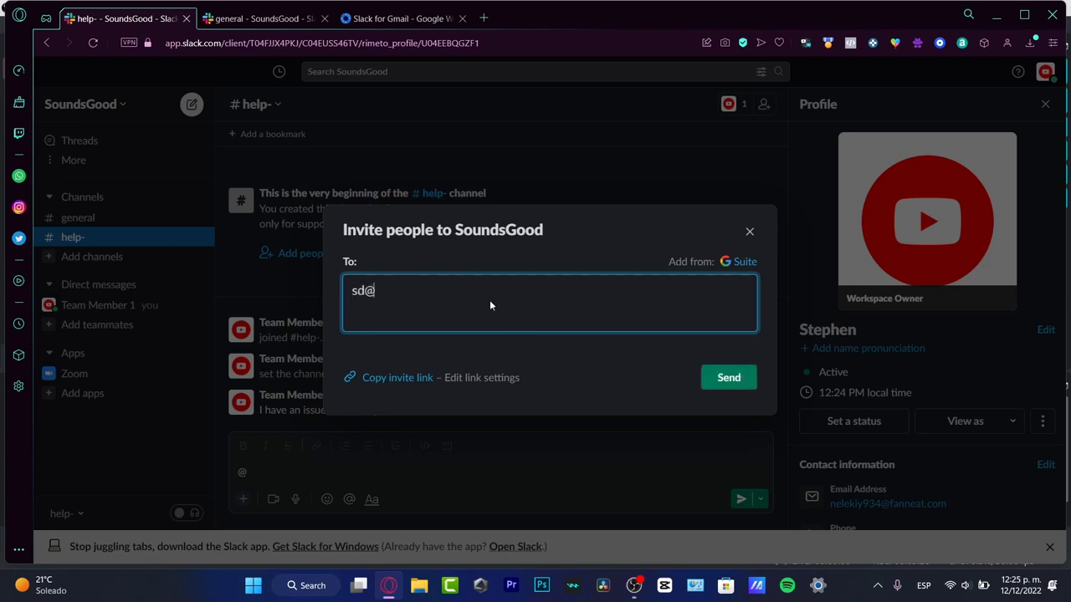
key("Return")
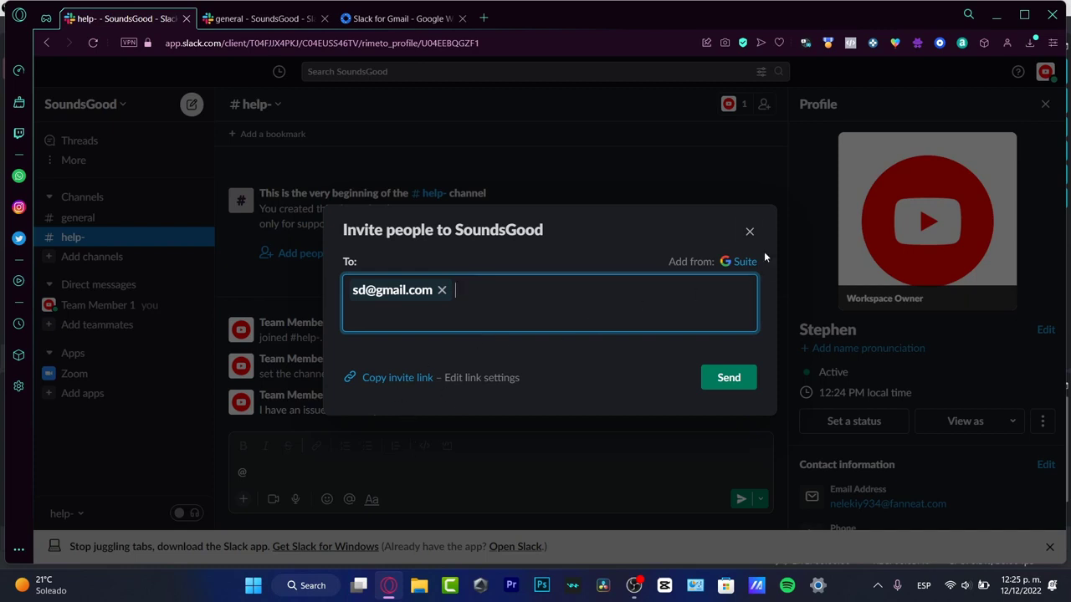
left_click(749, 232)
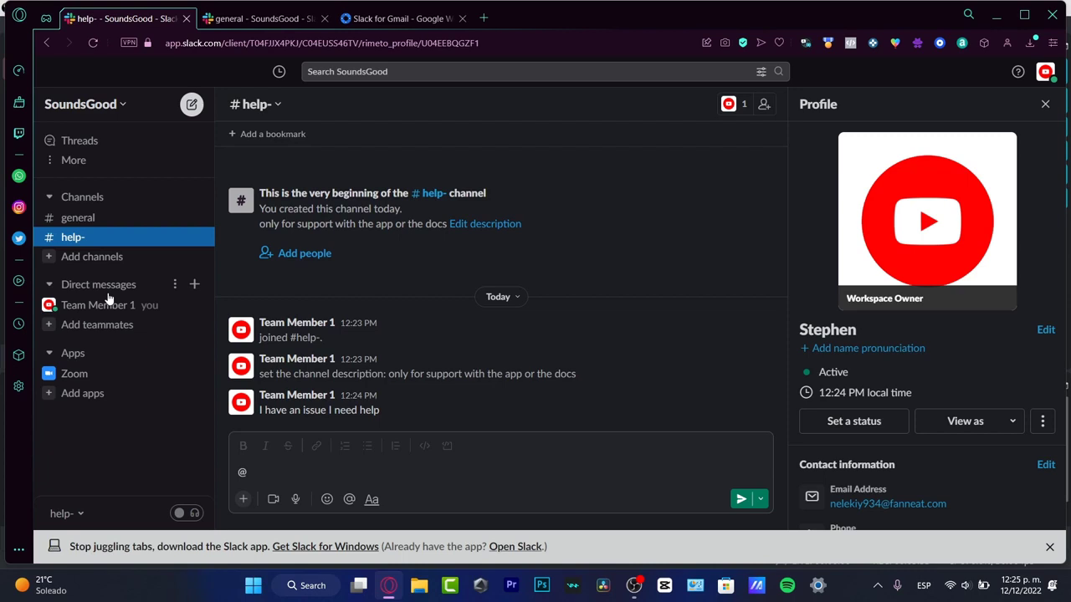
left_click(83, 355)
- Search the apps browser for 'drive' and choose to add OneDrive and SharePoint
left_click(84, 355)
left_click(84, 400)
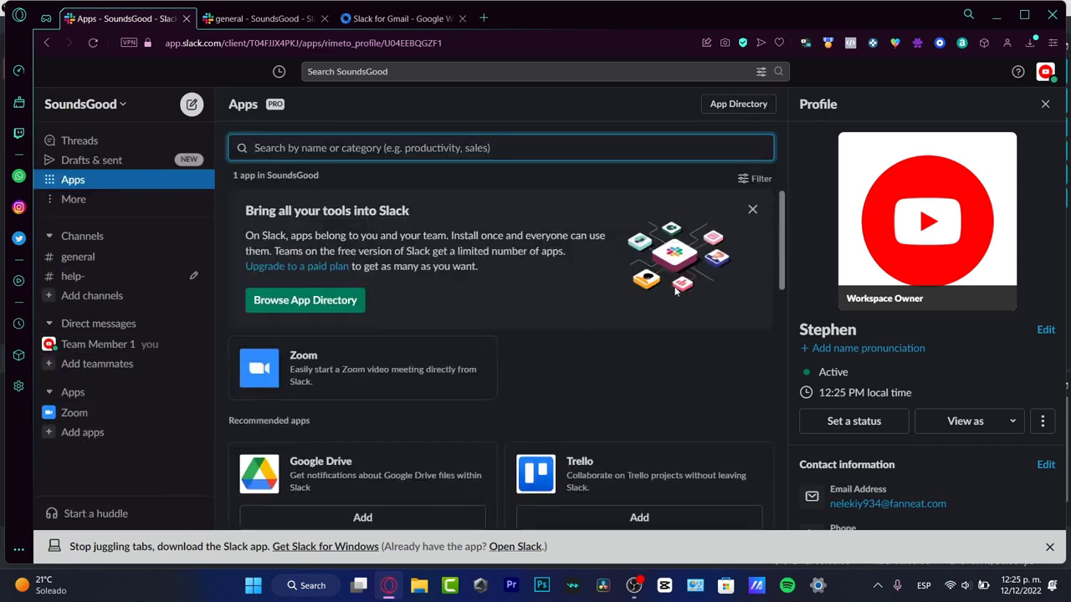
left_click(752, 209)
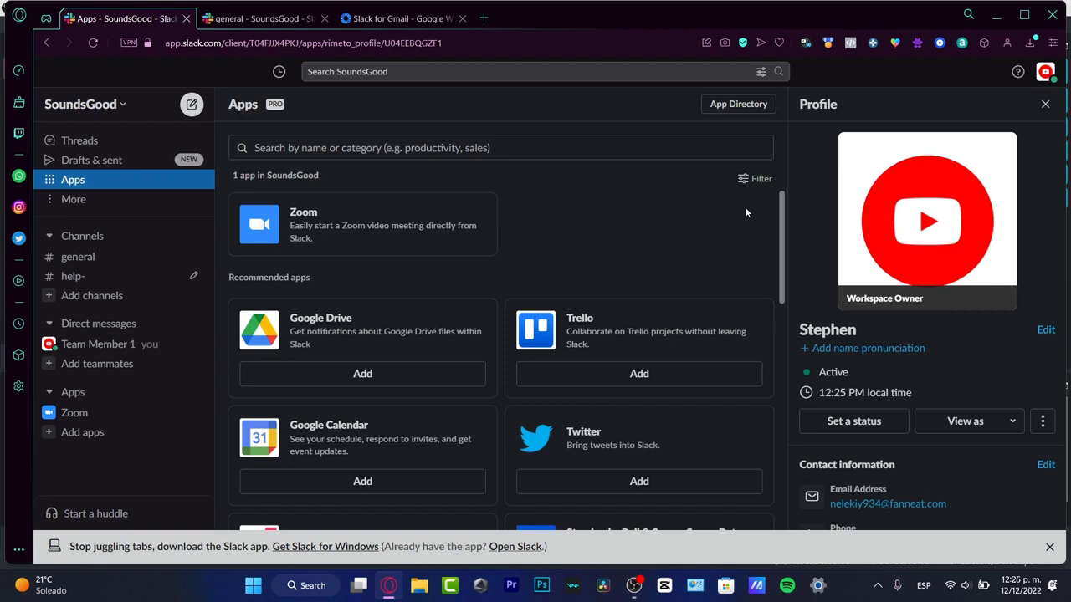
left_click(399, 144)
type("g")
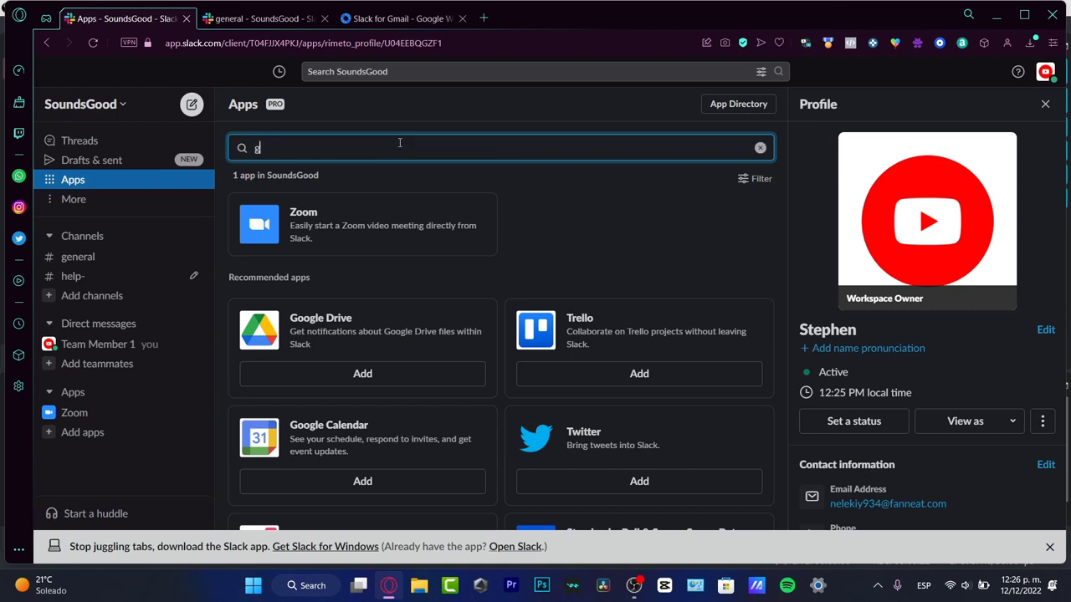
type("mail")
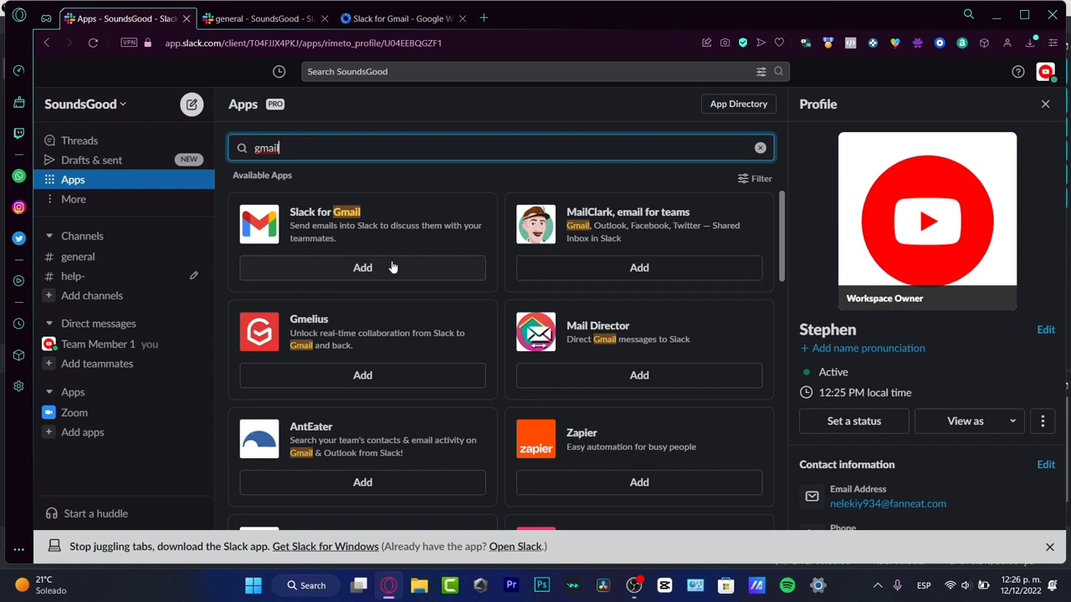
double_click(362, 146)
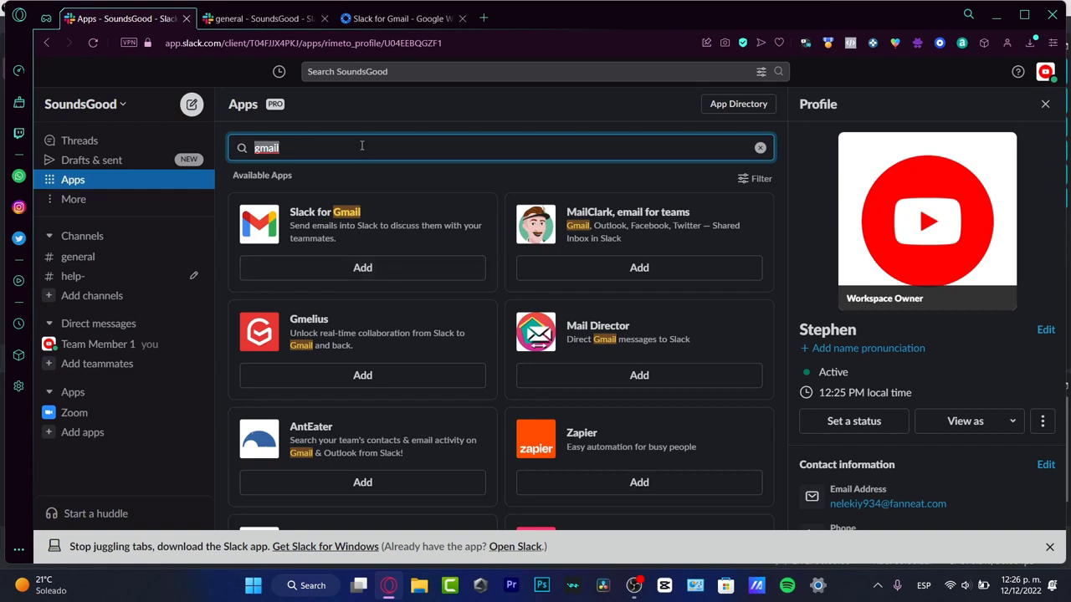
type("drive")
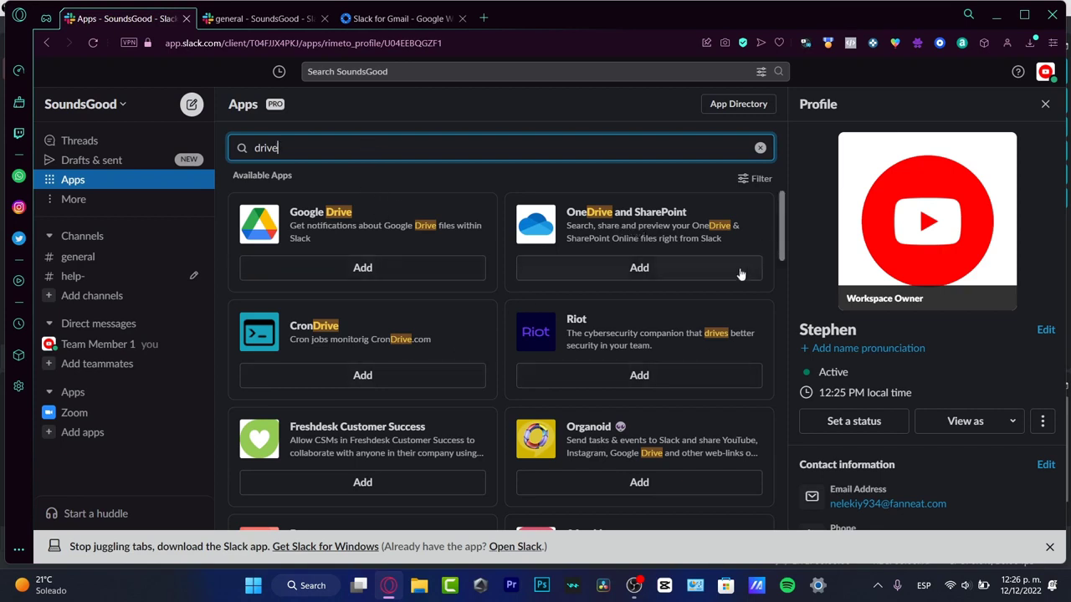
left_click(676, 276)
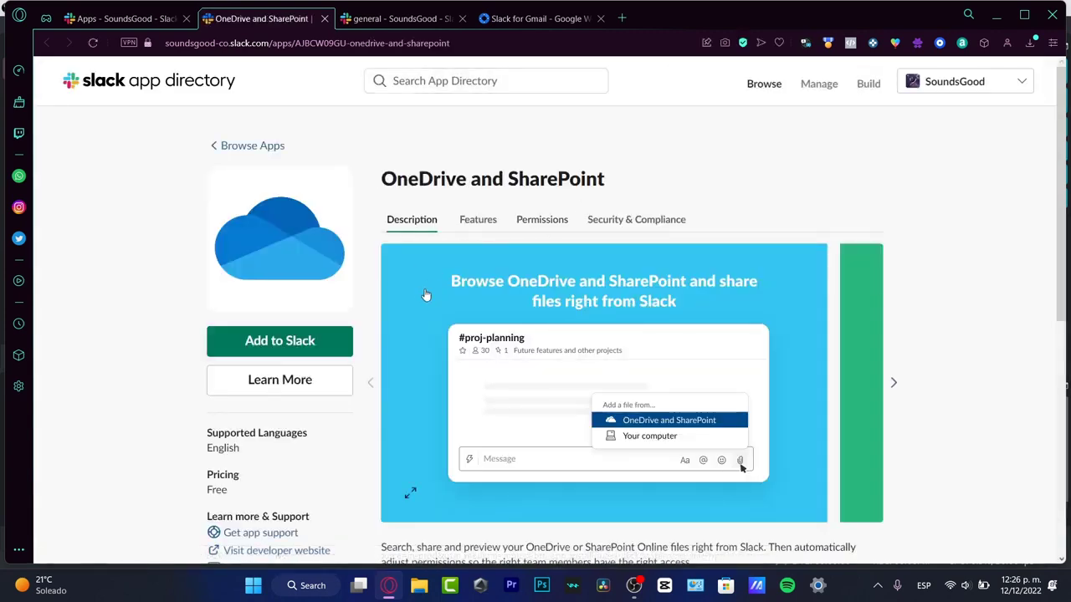
- Add OneDrive and SharePoint to Slack and allow its requested permissions
left_click(328, 342)
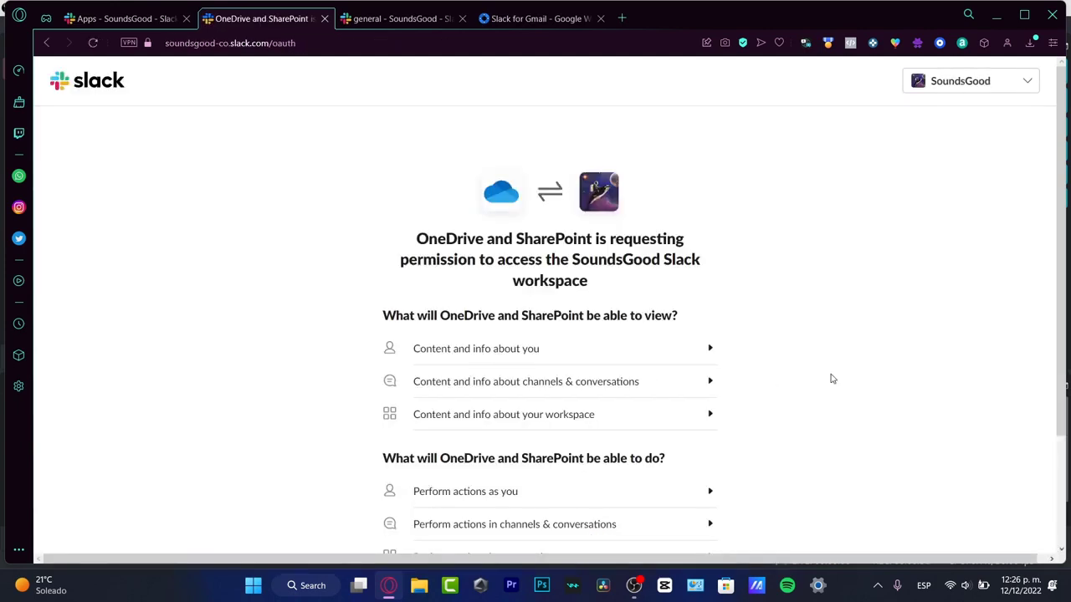
scroll(845, 394, "down", 3)
scroll(695, 216, "down", 2)
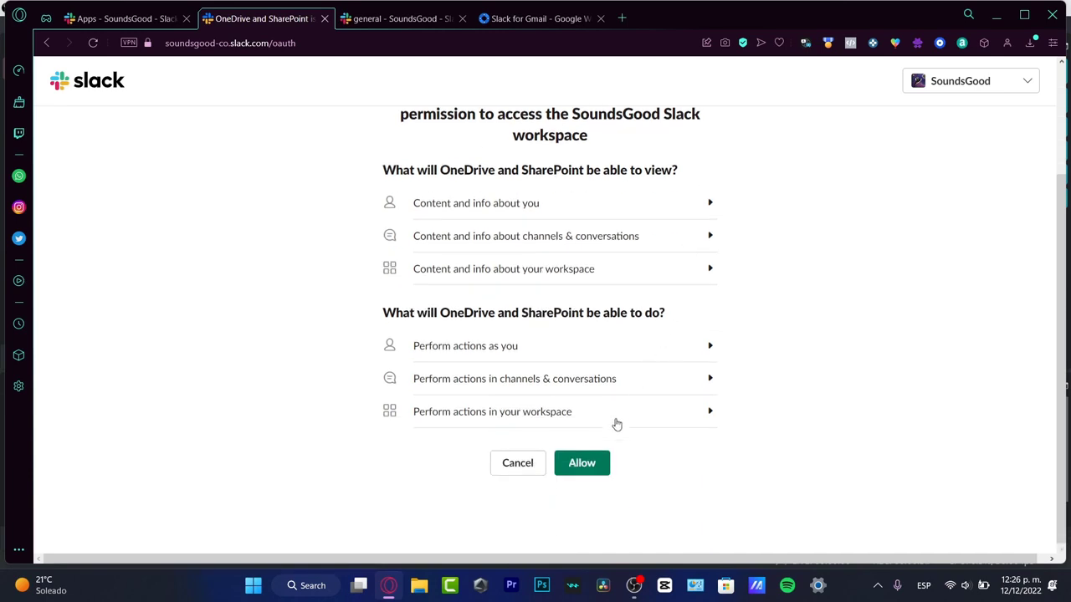
left_click(591, 463)
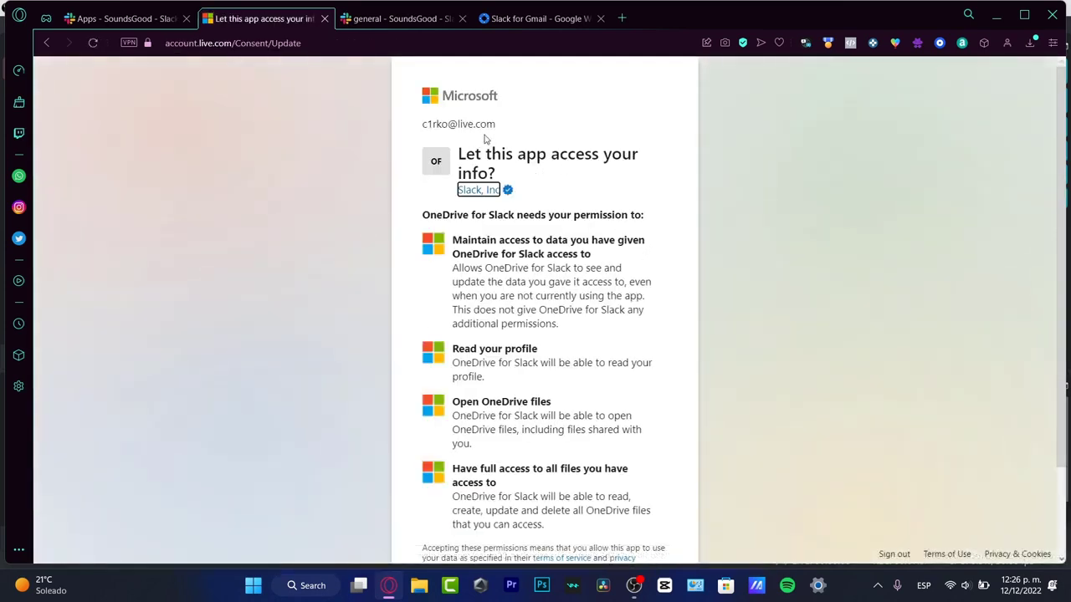
- Approve OneDrive for Slack's access on the Microsoft consent page
scroll(533, 201, "down", 2)
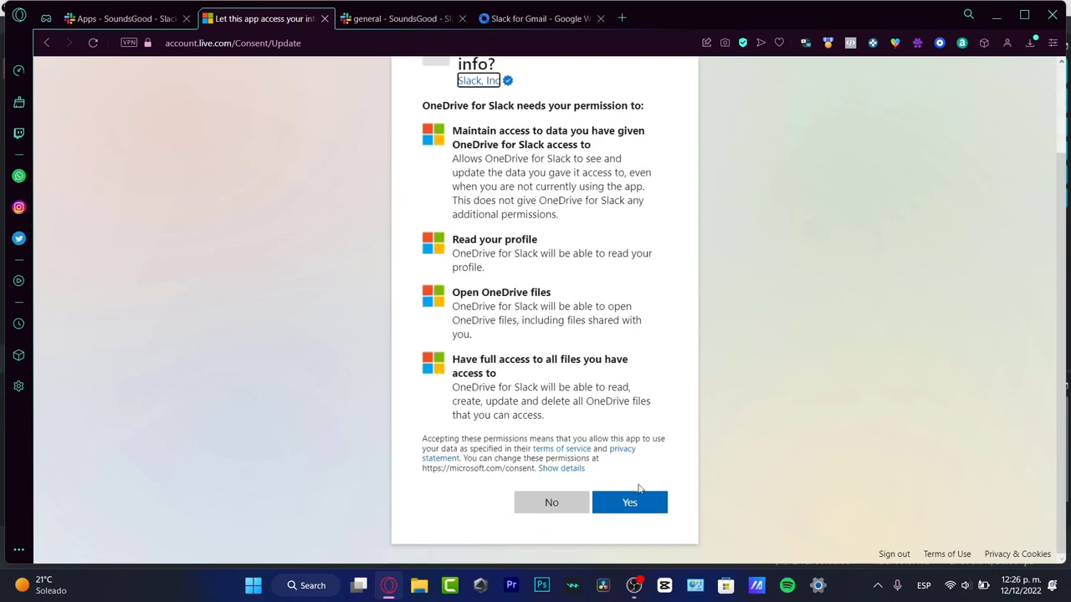
left_click(123, 19)
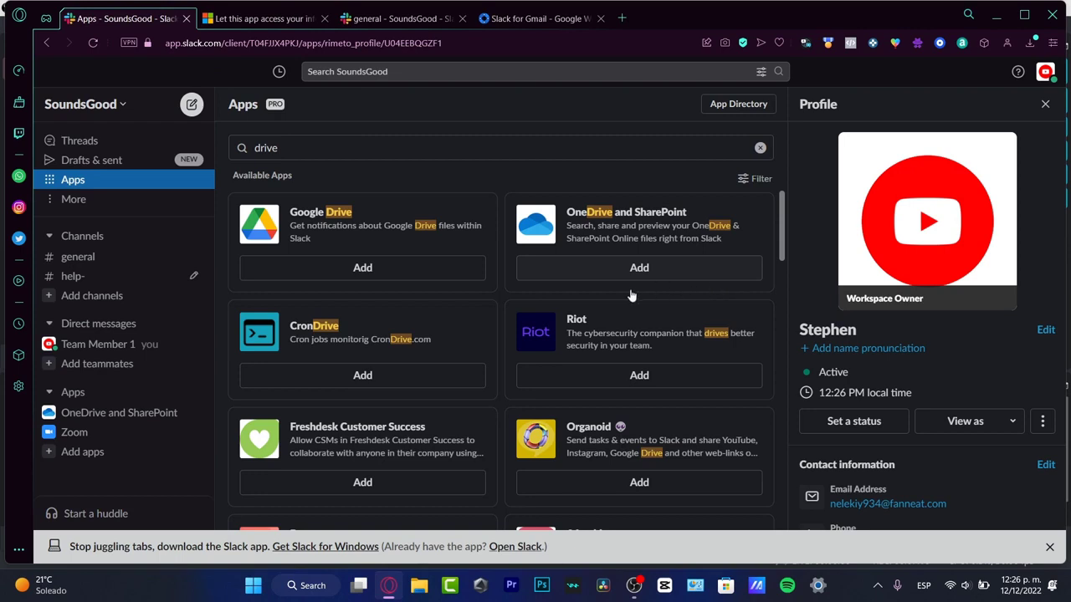
- Open the Zoom app conversation and expand its full list of commands
left_click(109, 438)
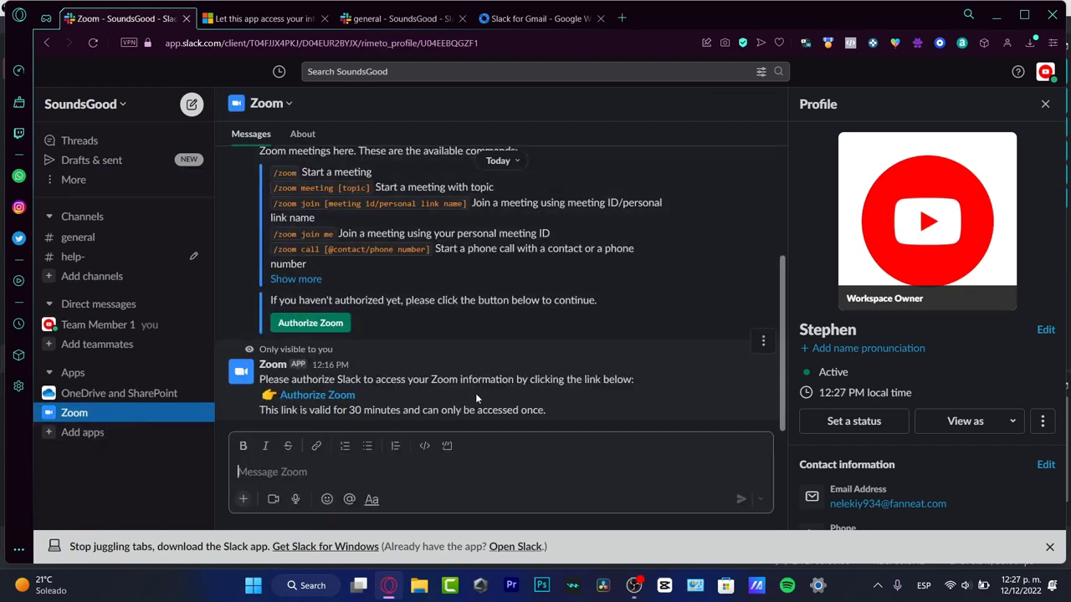
scroll(397, 314, "up", 3)
scroll(397, 313, "down", 3)
left_click(301, 279)
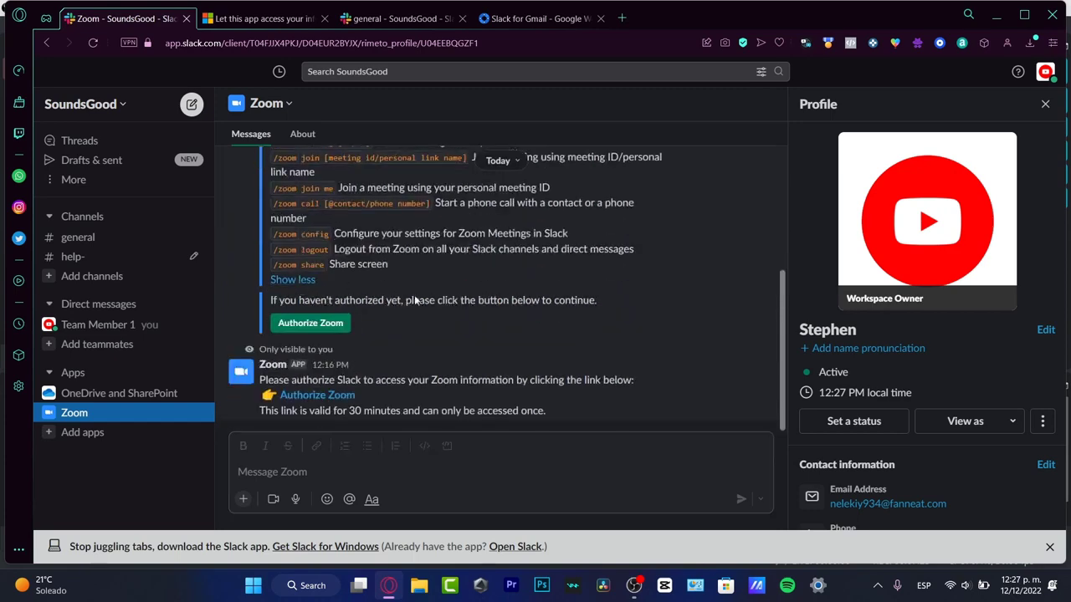
left_click_drag(782, 317, 782, 278)
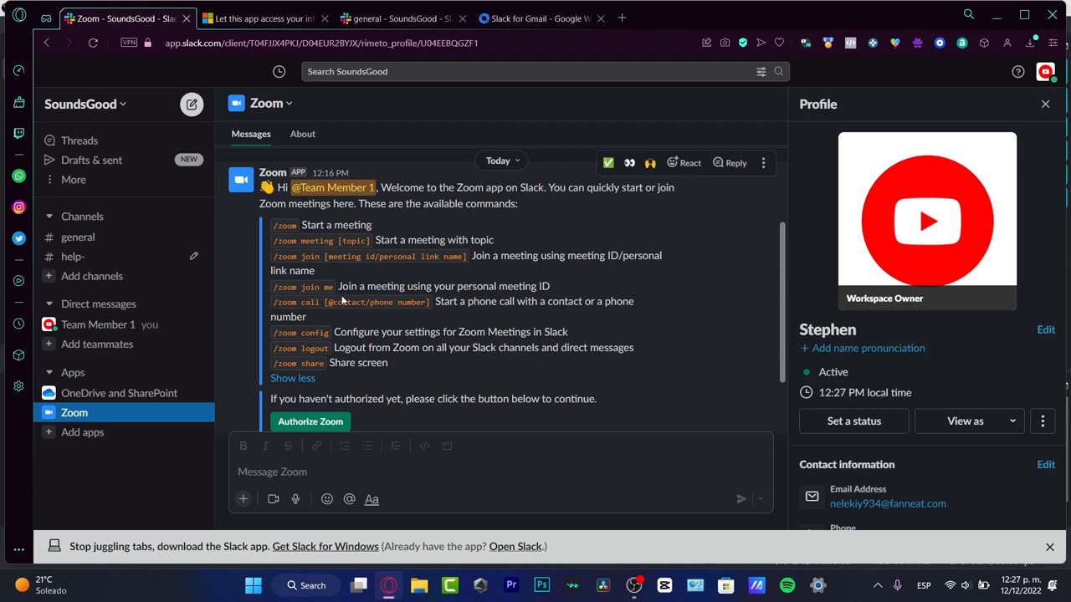
- Send the /zoom join command in the Zoom conversation
left_click(375, 471)
type("/")
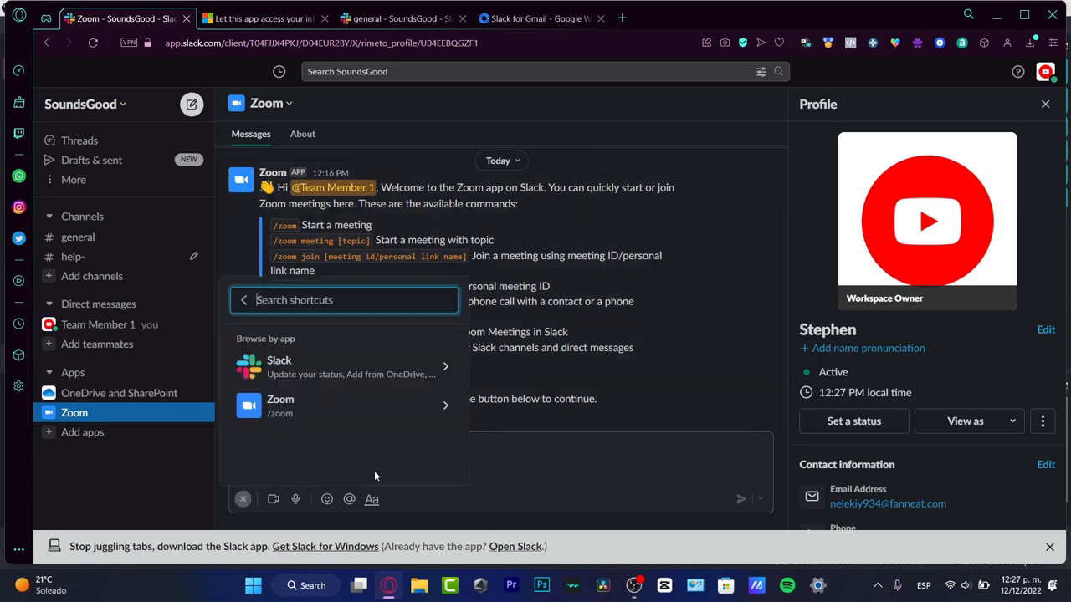
type("zoom")
key("Return")
type("join")
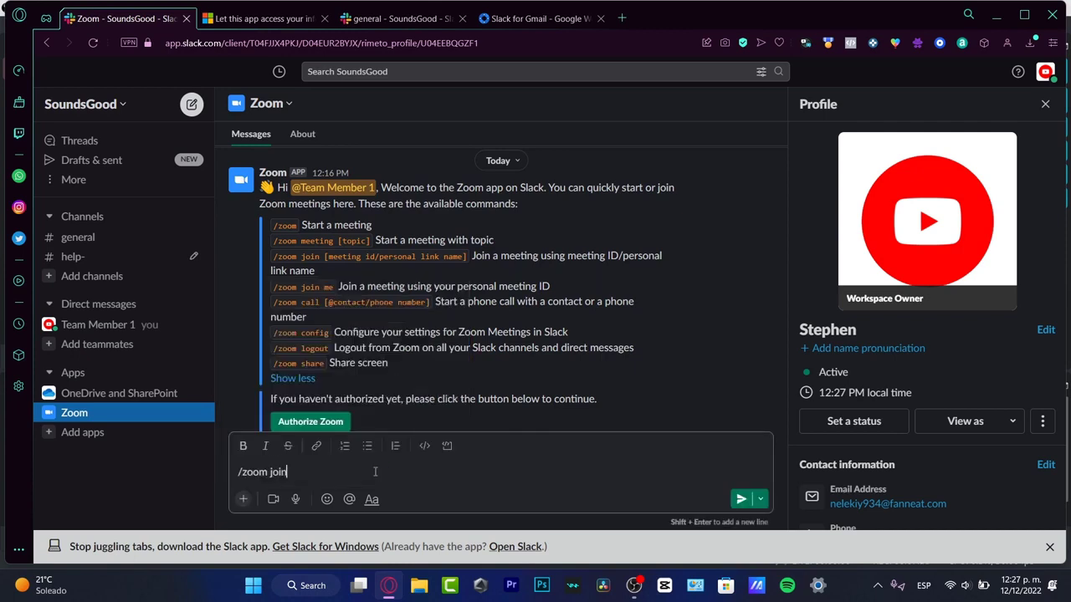
key("Return")
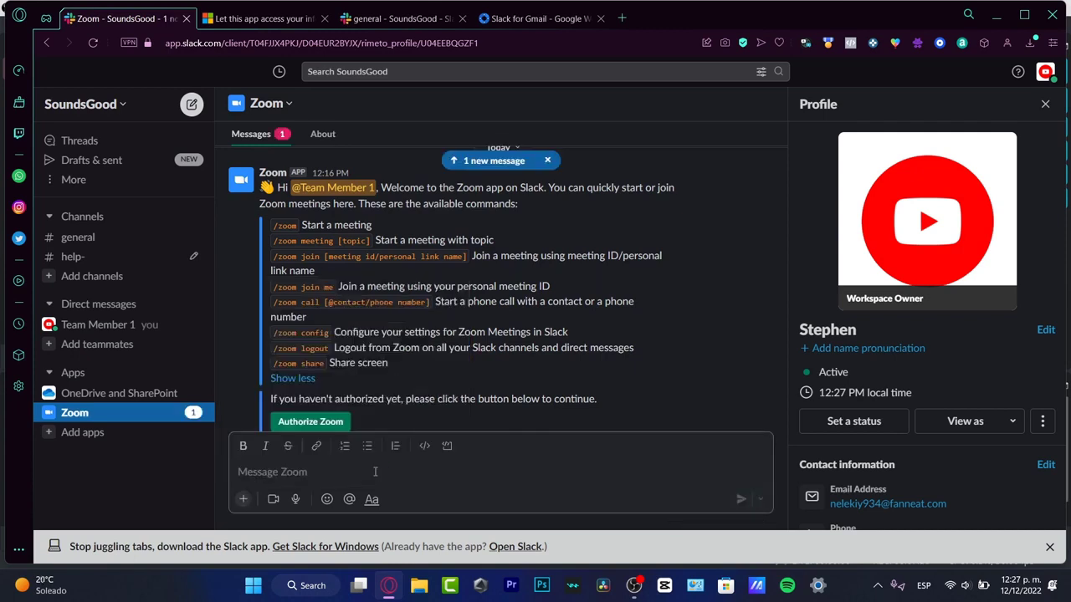
scroll(321, 312, "down", 5)
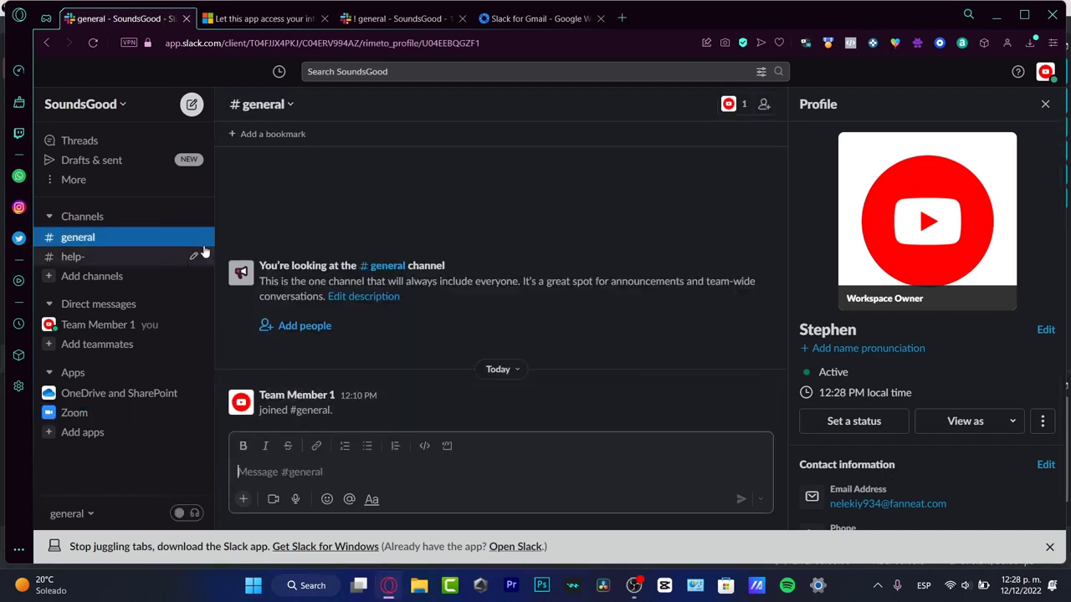
- From #help-, begin a new channel using the proj prefix for its name
left_click(115, 256)
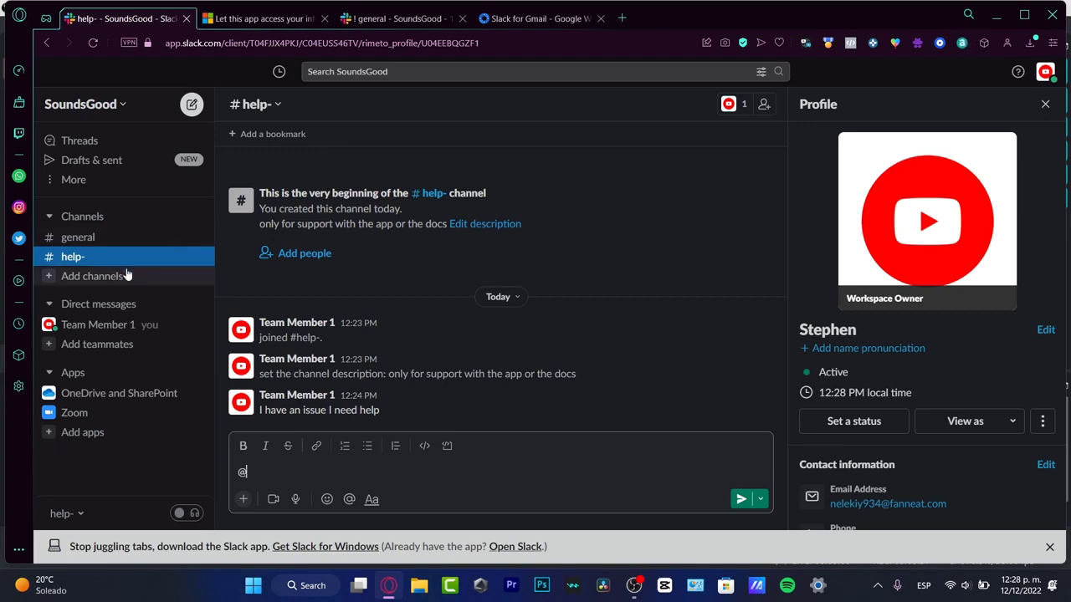
left_click(125, 277)
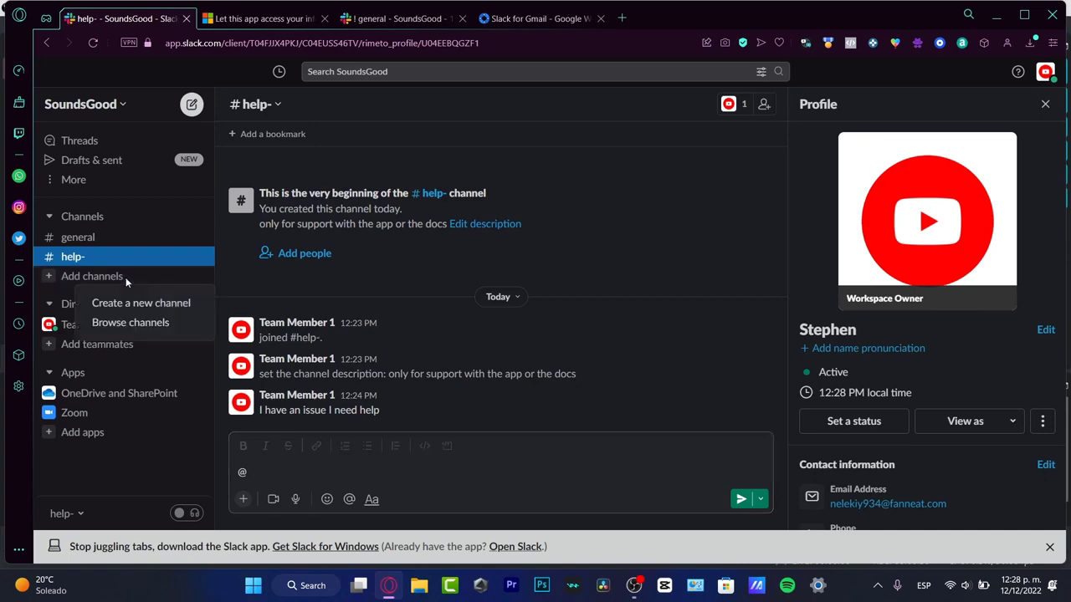
left_click(96, 306)
type("announc")
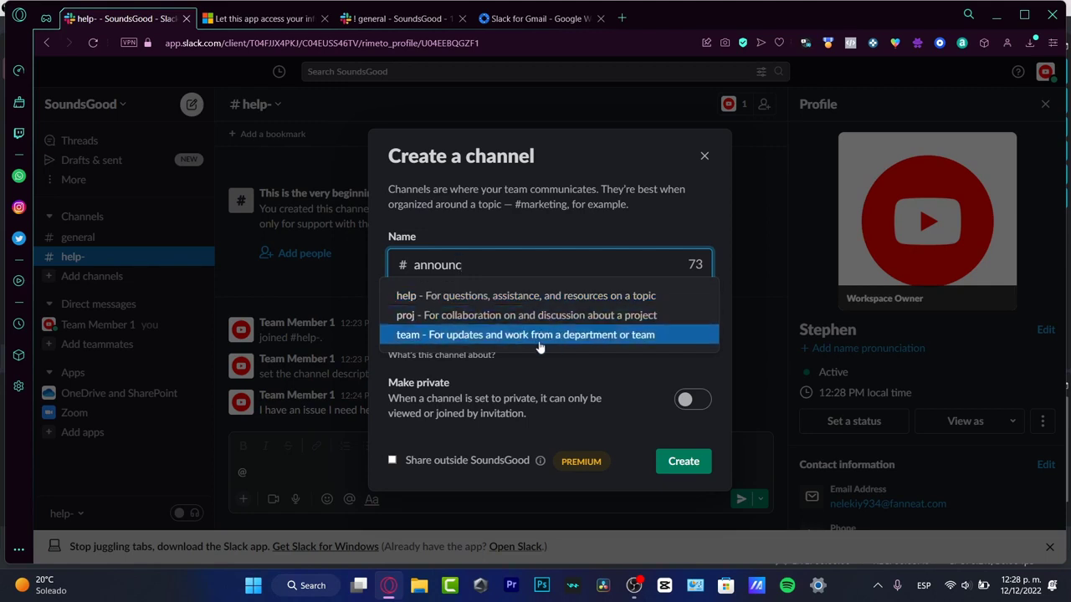
left_click(512, 315)
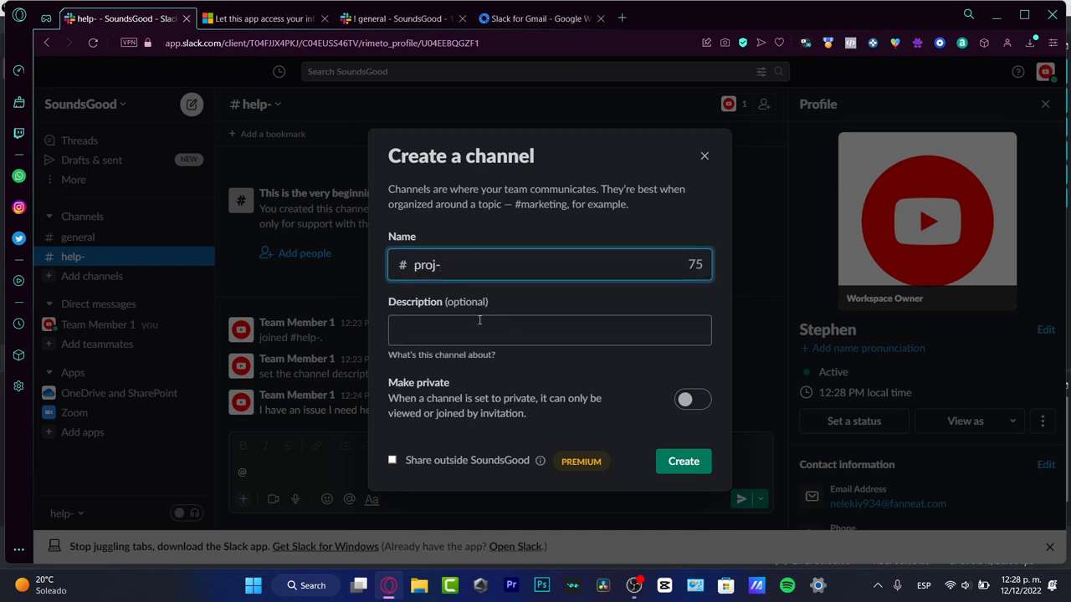
left_click(483, 324)
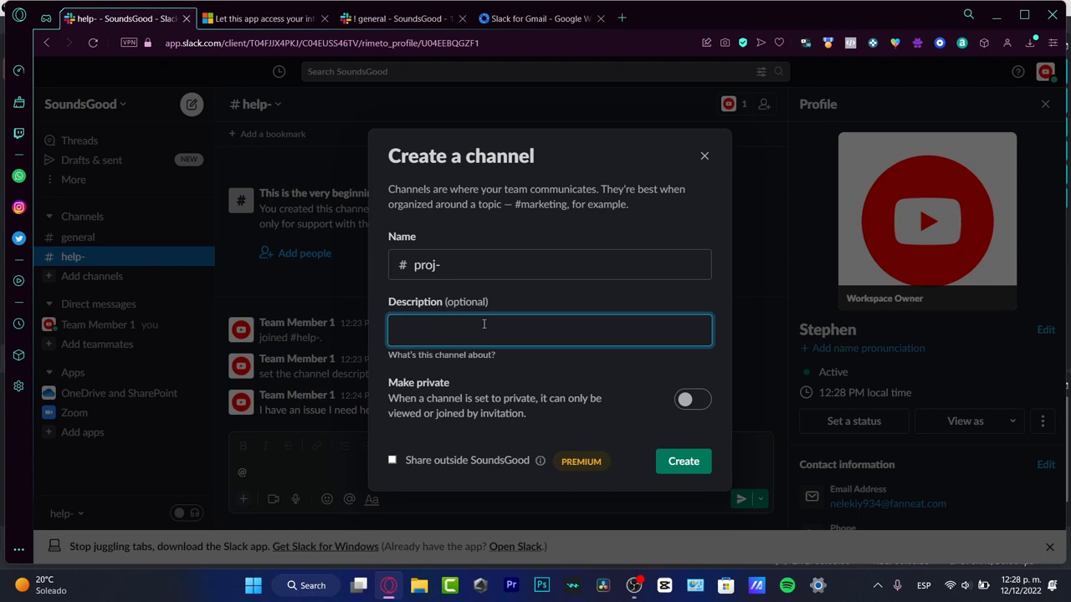
- Describe the channel as 'this is only for project issues' and create it
type("this is only for project issues")
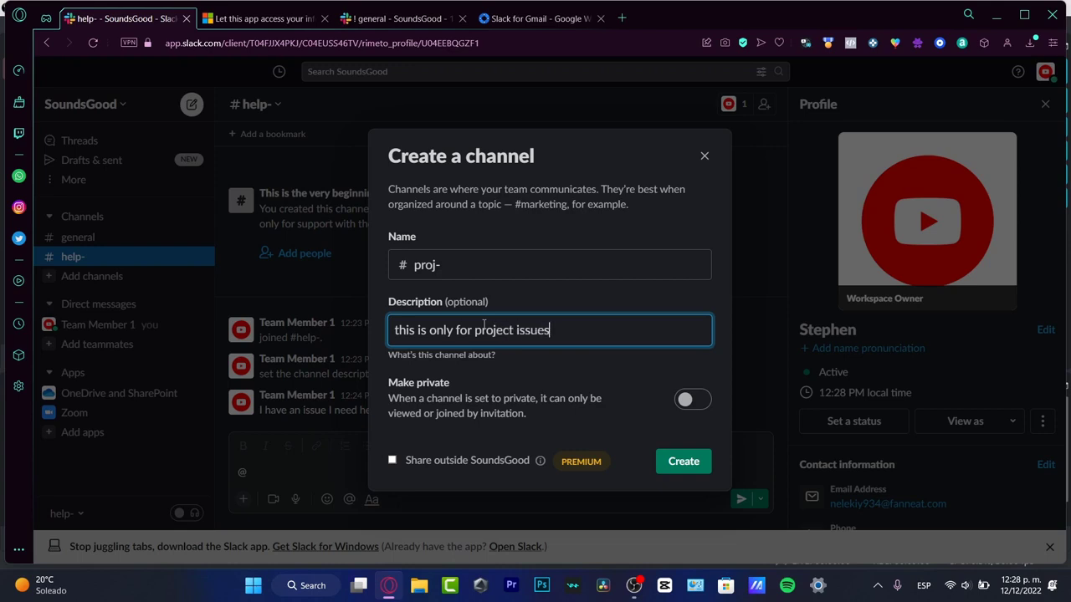
left_click(681, 469)
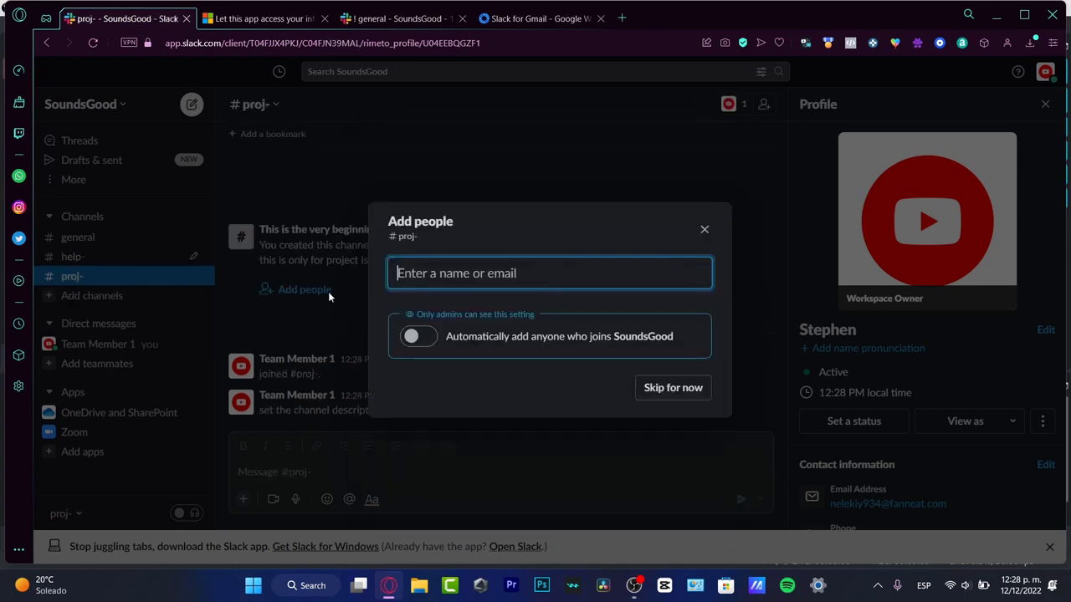
- Skip adding people to the new #proj- channel
left_click(691, 388)
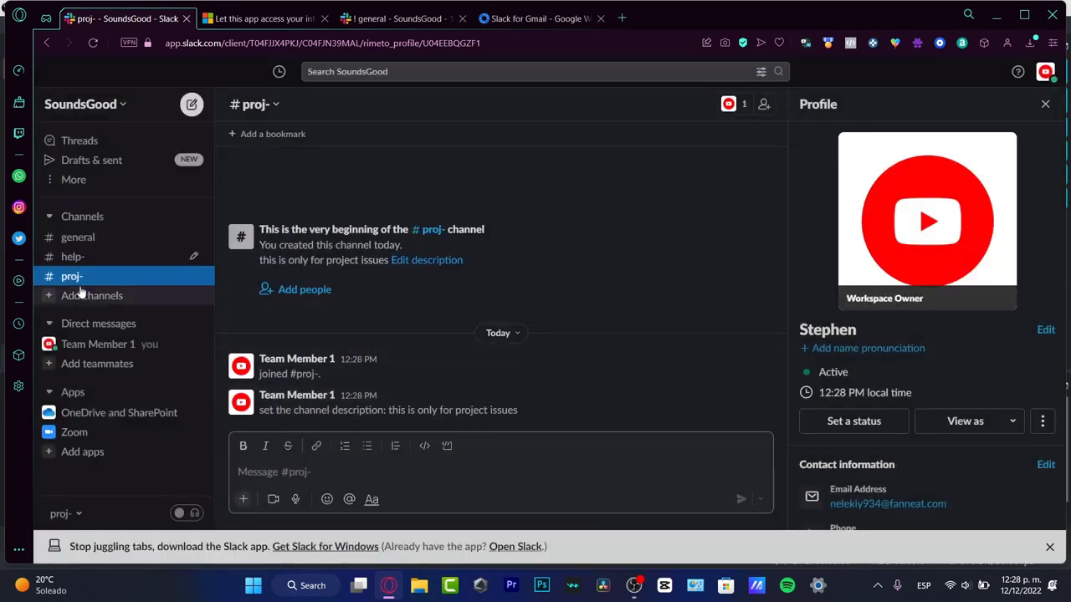